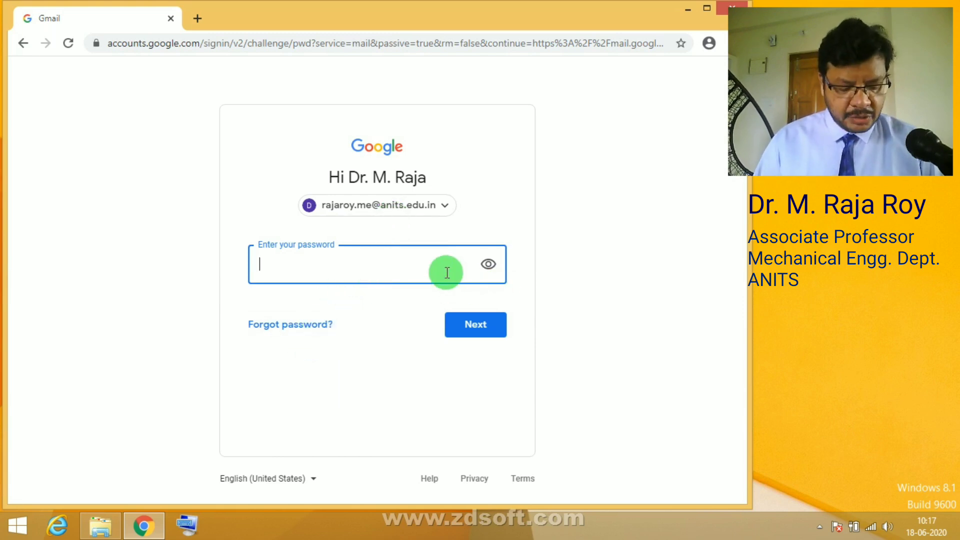
# Step: Enter the account password and sign in to the Google mail account
pyautogui.write('•')
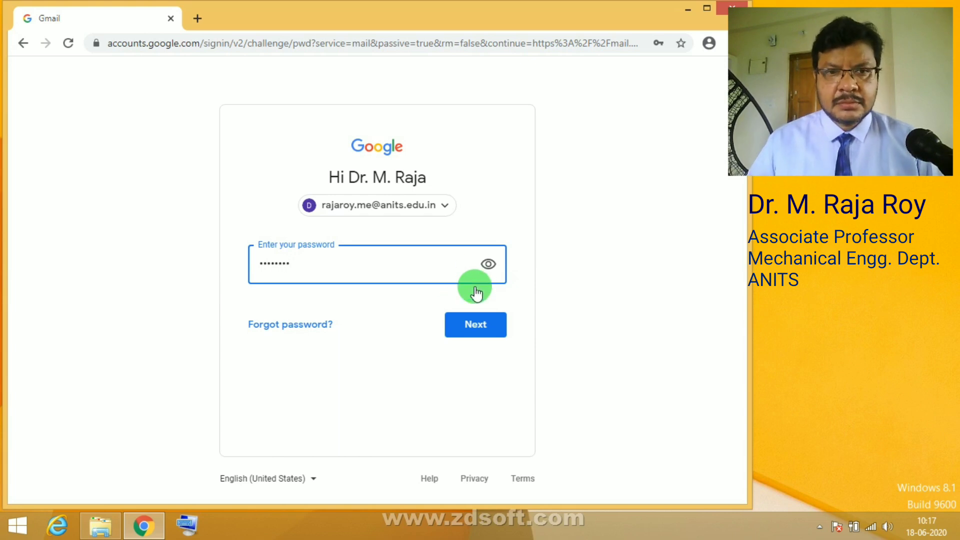
pyautogui.click(476, 330)
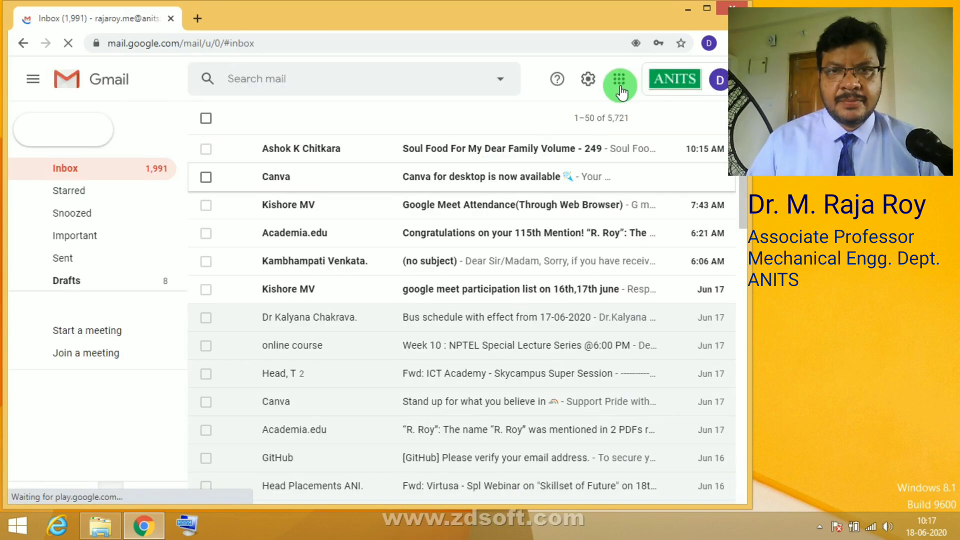
# Step: Switch to Google Drive and create a new blank Google Forms form
pyautogui.click(621, 79)
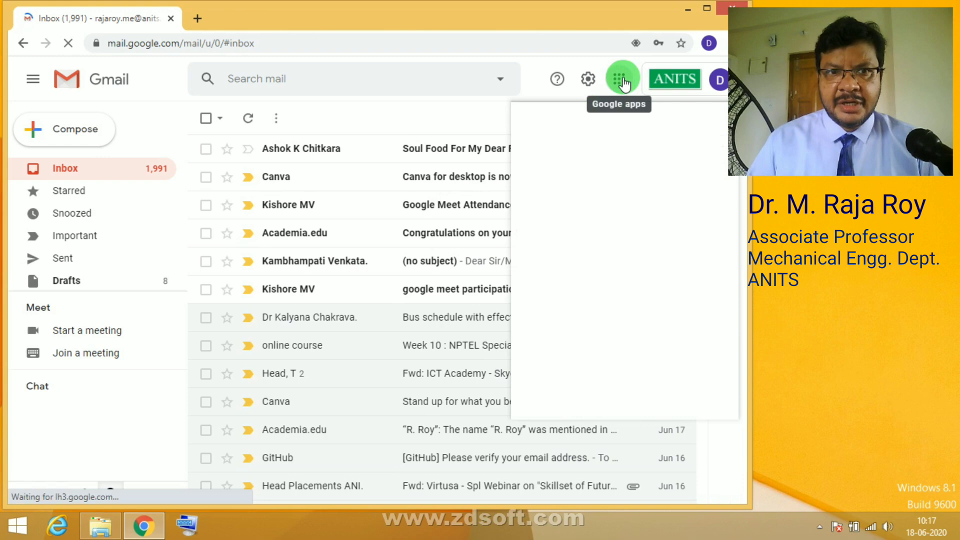
pyautogui.click(693, 146)
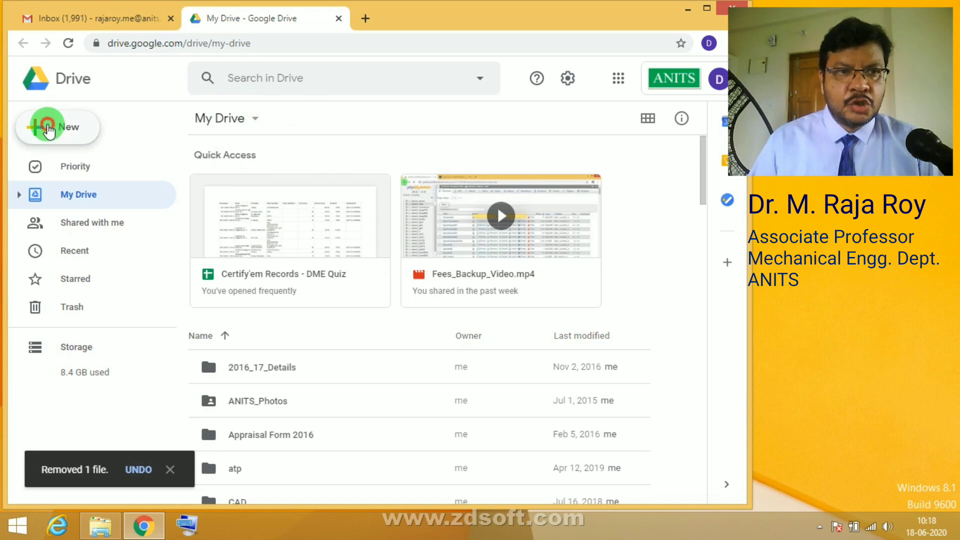
pyautogui.click(49, 131)
pyautogui.moveTo(227, 300)
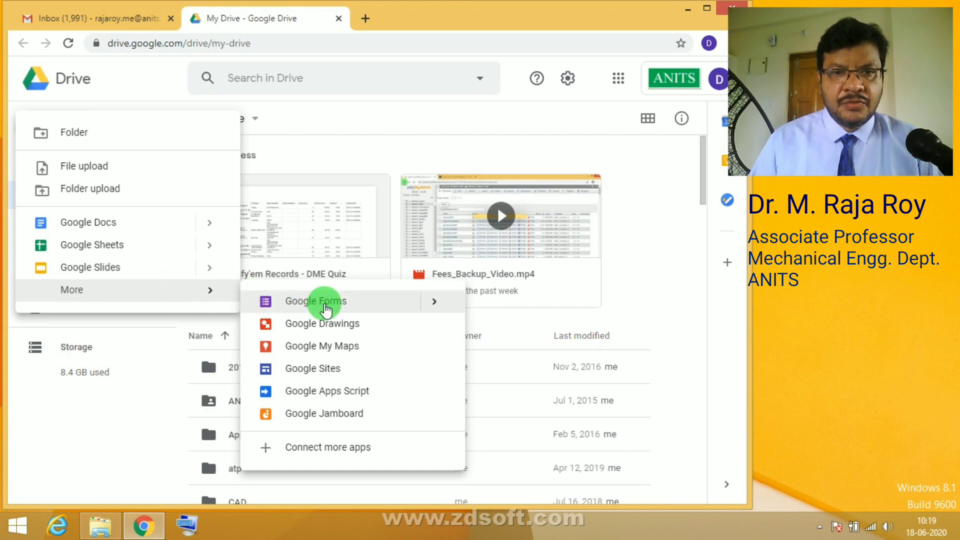
pyautogui.click(325, 303)
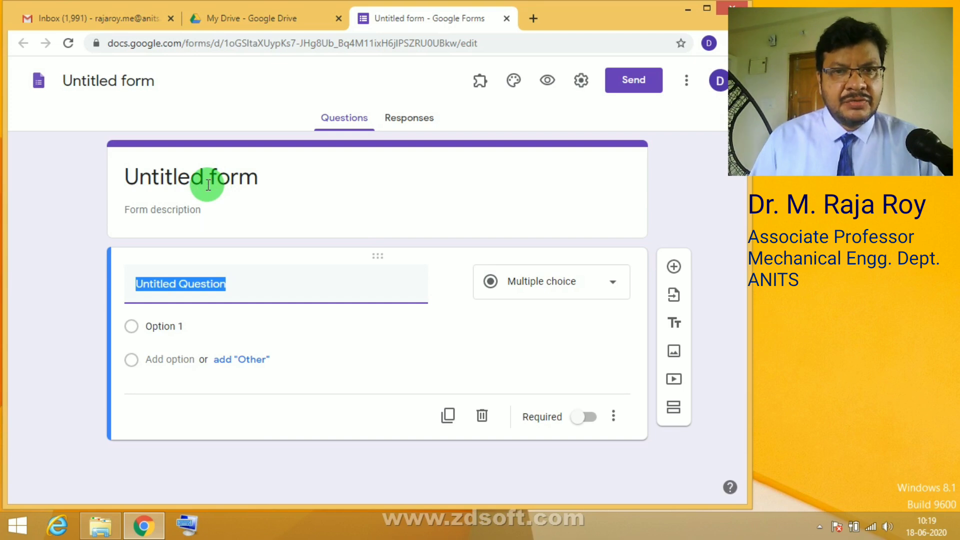
# Step: In the form settings, make the form a quiz and stop respondents from seeing correct answers
pyautogui.click(583, 80)
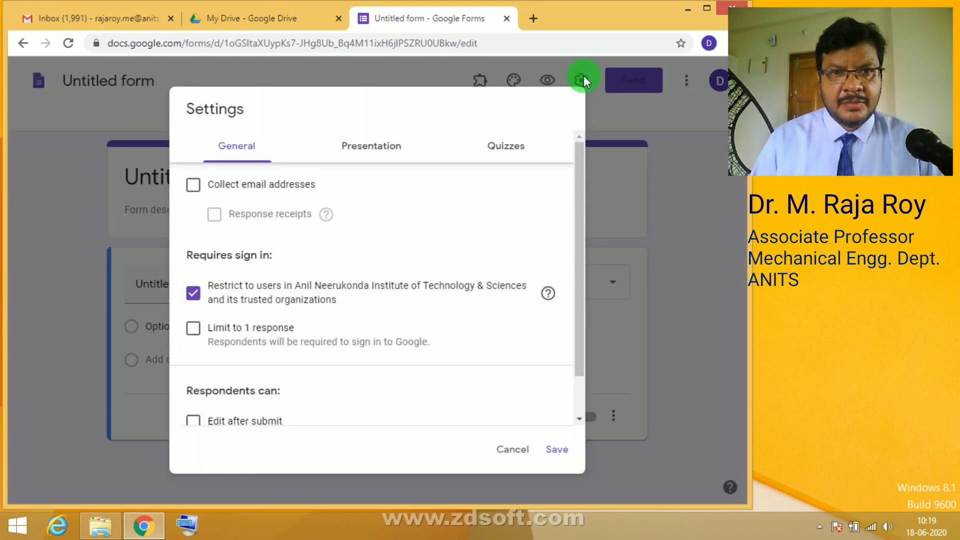
pyautogui.click(507, 149)
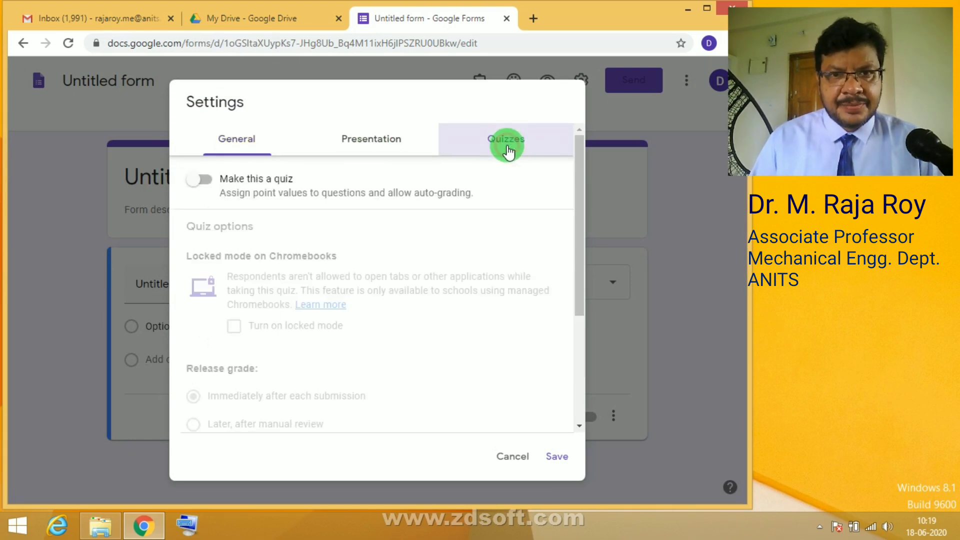
pyautogui.click(206, 181)
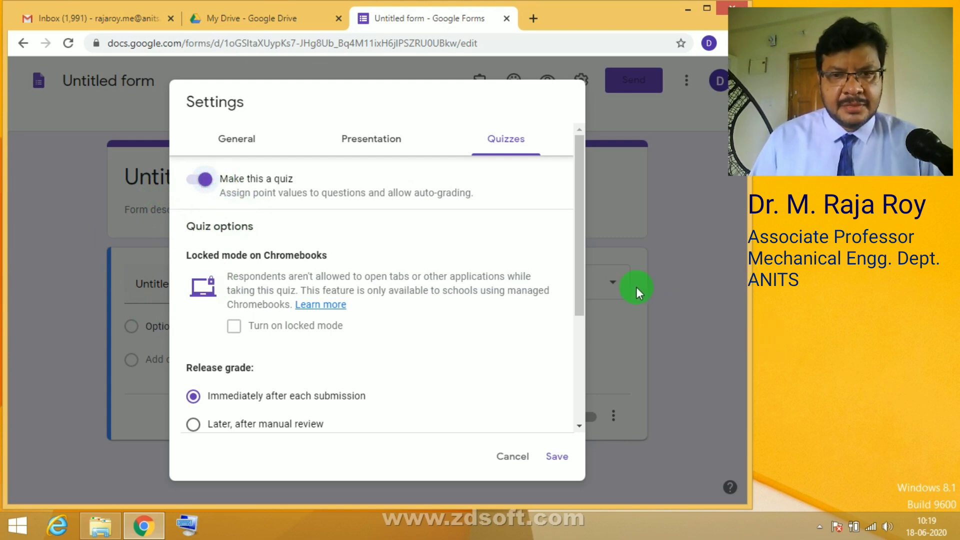
pyautogui.moveTo(579, 295); pyautogui.dragTo(587, 404)
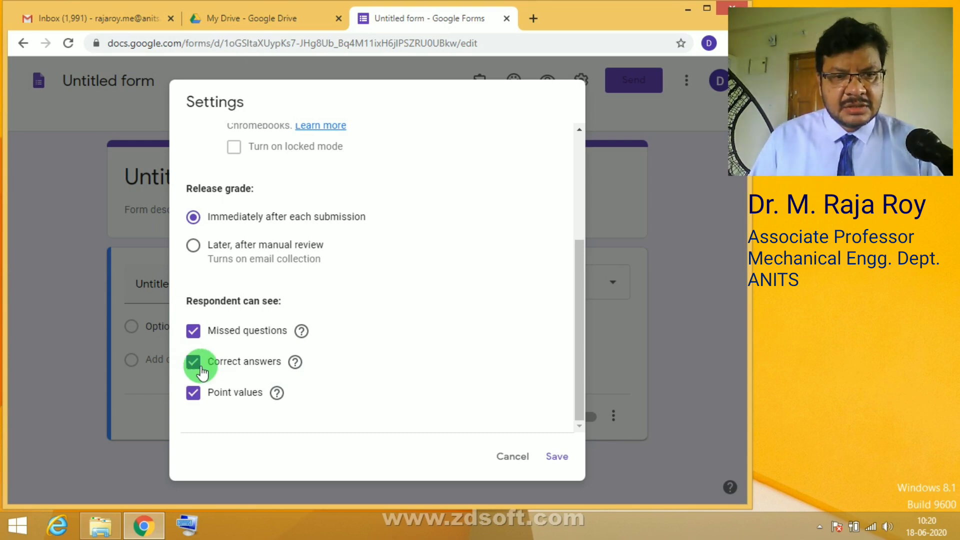
pyautogui.click(194, 363)
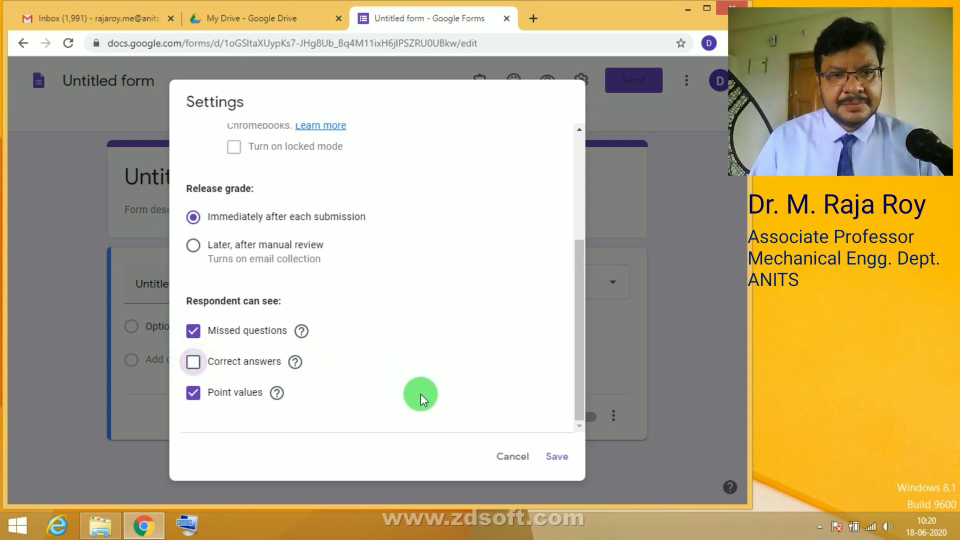
# Step: Collect email addresses, lift the organization-only restriction, limit to 1 response, and save the settings with the quiz option on
pyautogui.moveTo(578, 406); pyautogui.dragTo(585, 254)
pyautogui.click(361, 136)
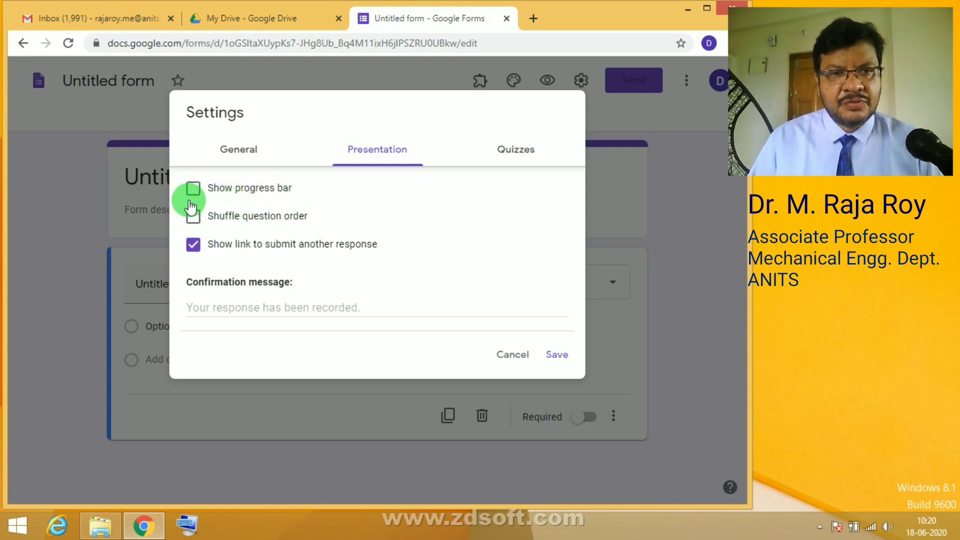
pyautogui.click(239, 149)
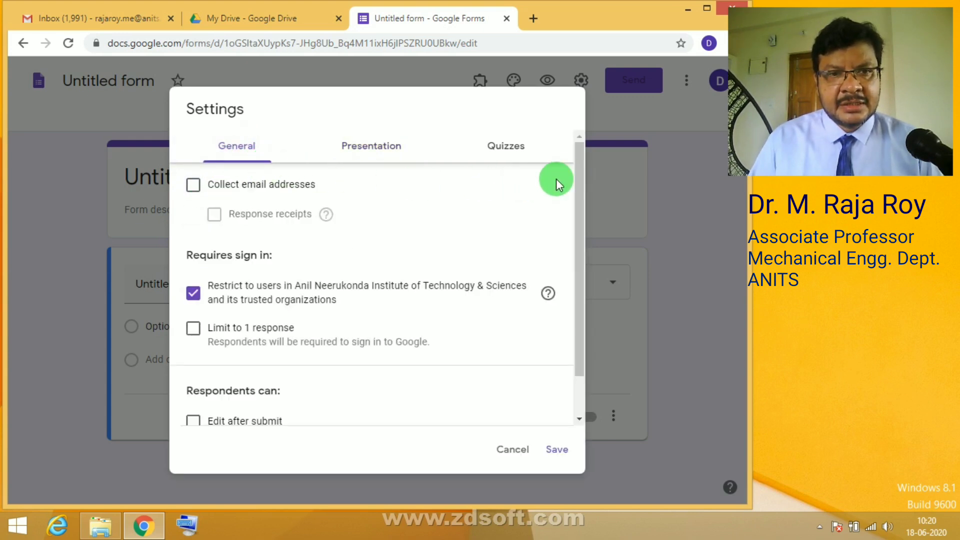
pyautogui.click(194, 186)
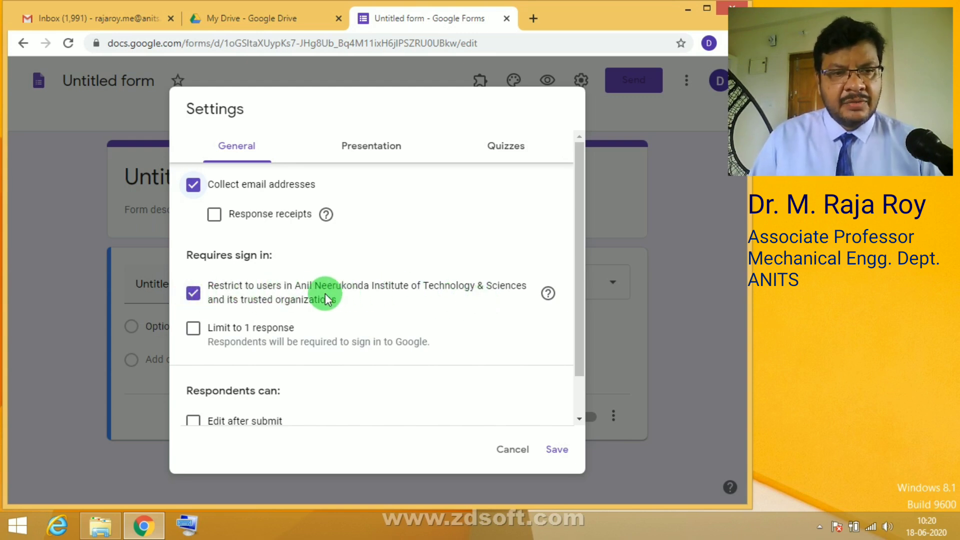
pyautogui.click(193, 296)
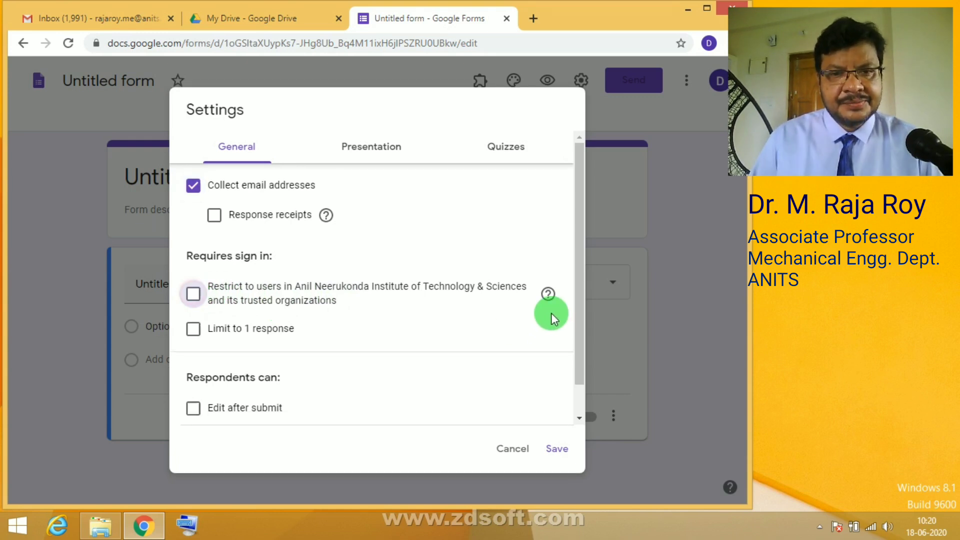
pyautogui.click(193, 329)
pyautogui.moveTo(579, 310); pyautogui.dragTo(575, 390)
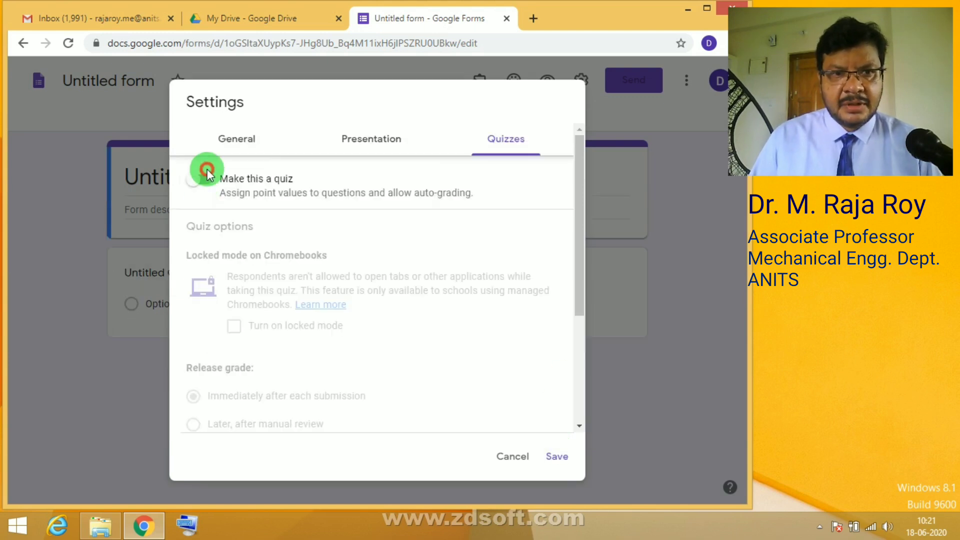
pyautogui.click(200, 180)
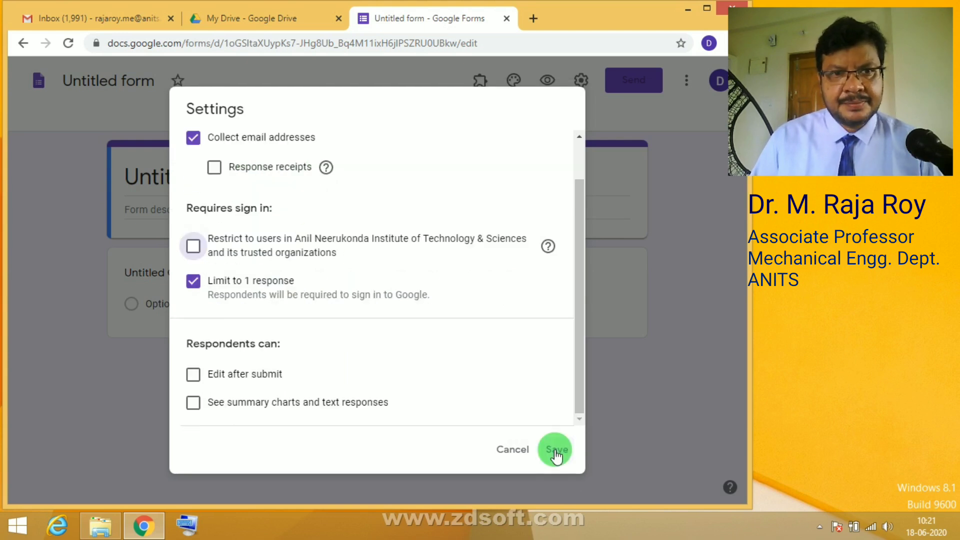
pyautogui.click(556, 453)
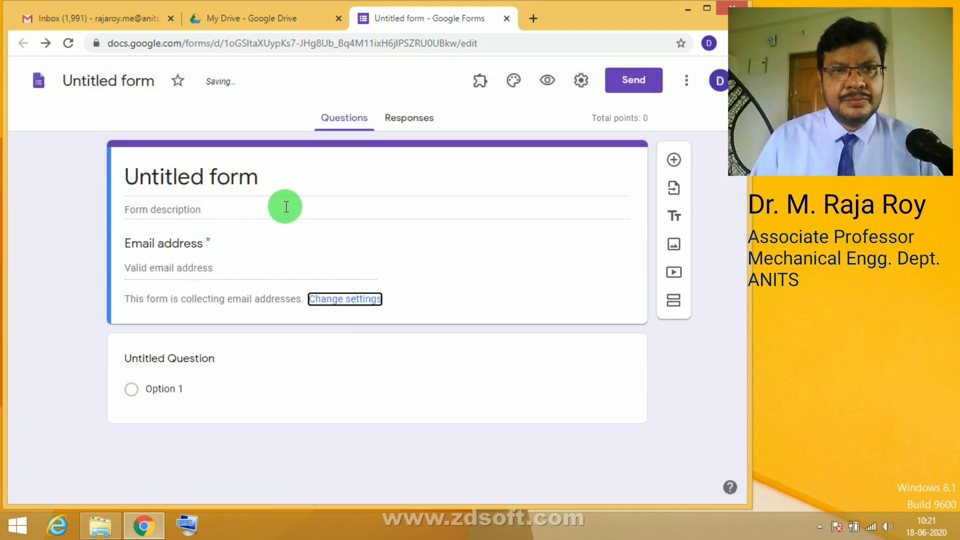
# Step: Title the form "Sample Quiz" and apply the same name to the form file
pyautogui.click(250, 175)
pyautogui.moveTo(263, 175); pyautogui.dragTo(144, 176)
pyautogui.write('Sa')
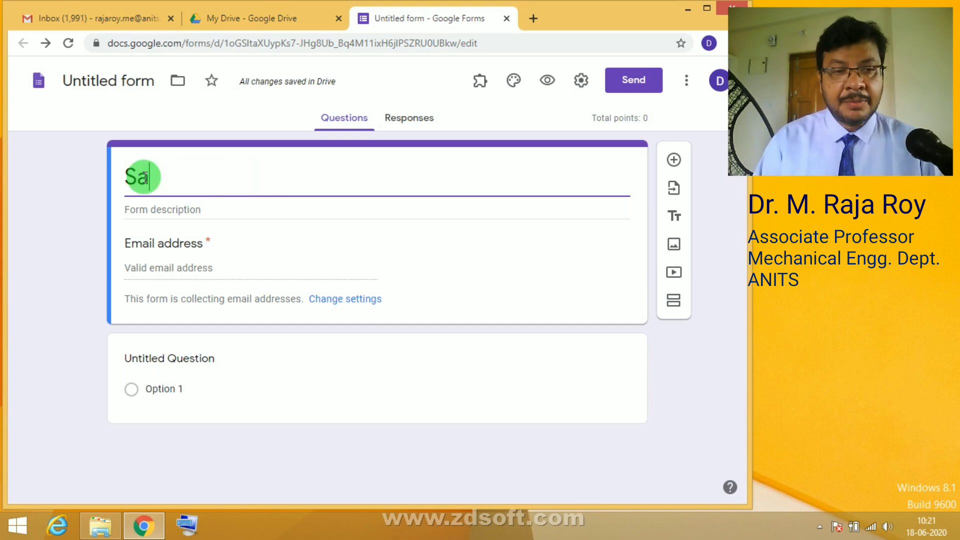
pyautogui.write('mple ')
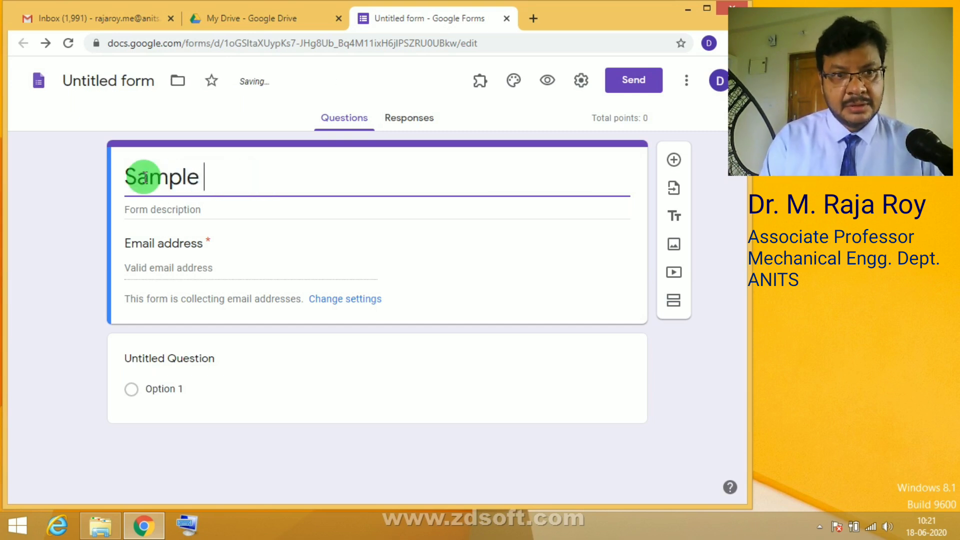
pyautogui.write('q')
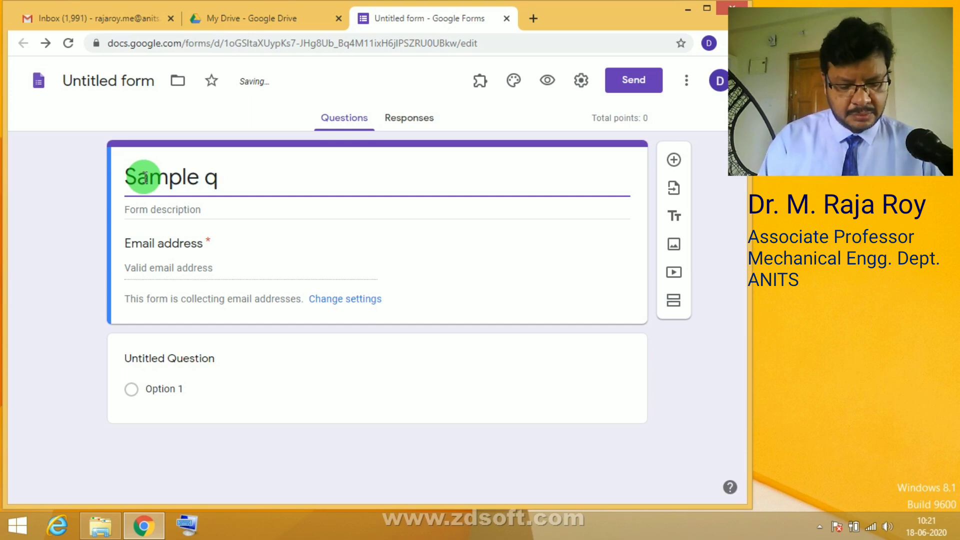
pyautogui.write('Qu')
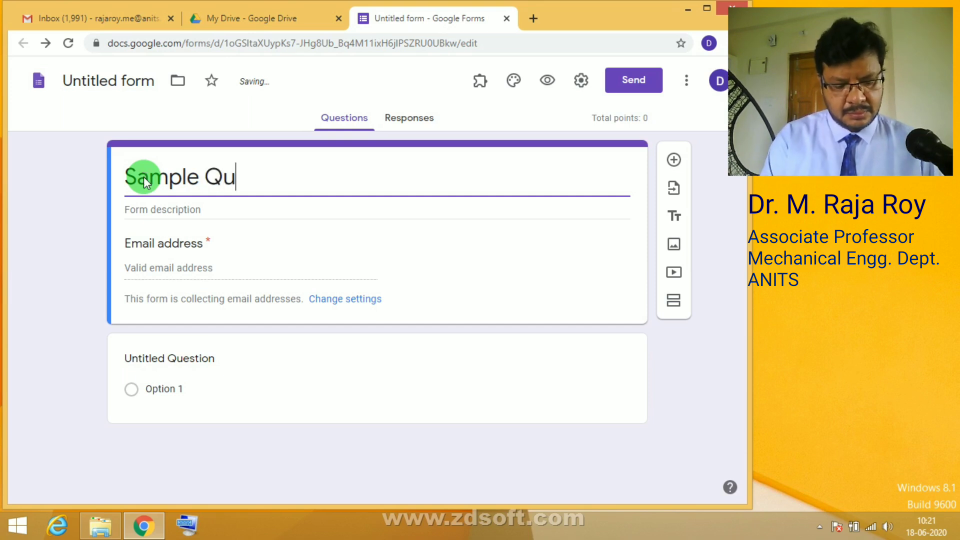
pyautogui.write('iz')
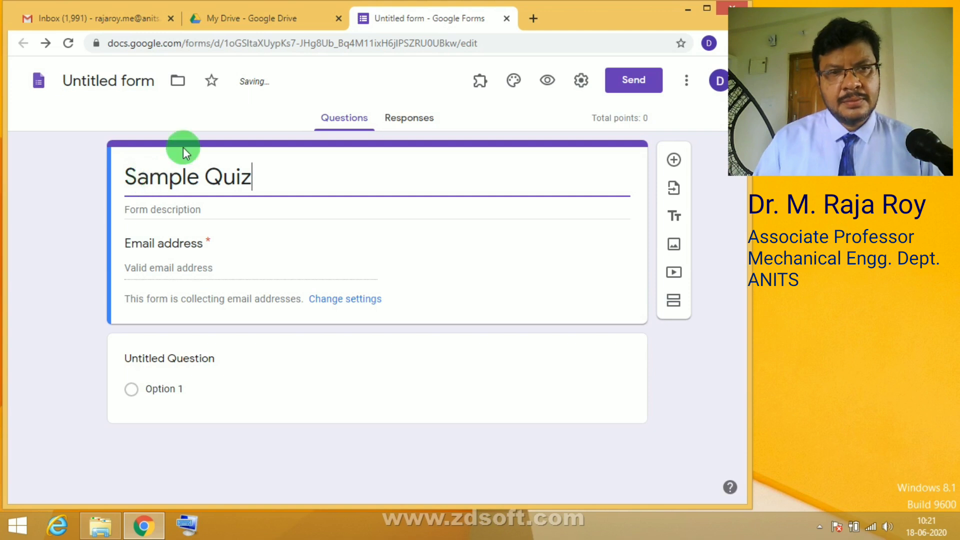
pyautogui.click(128, 81)
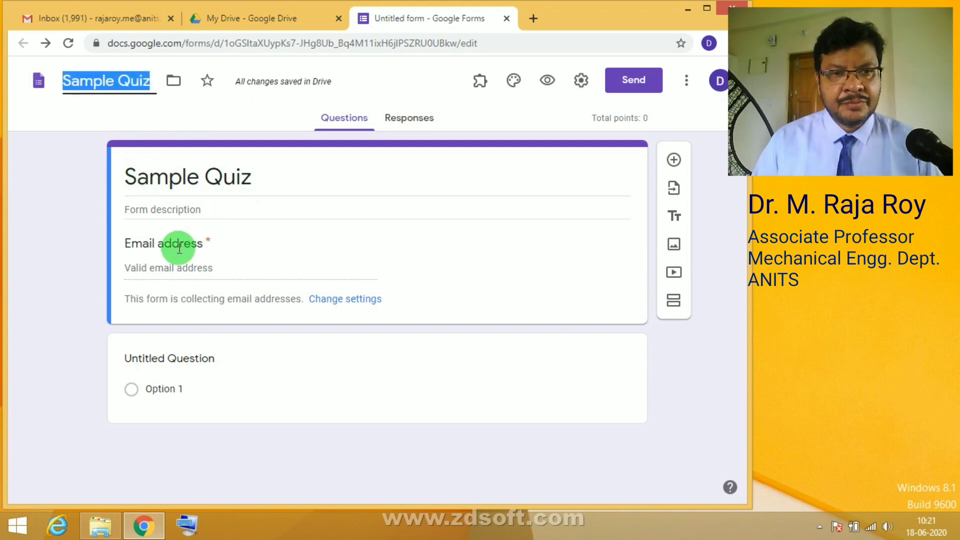
pyautogui.click(191, 273)
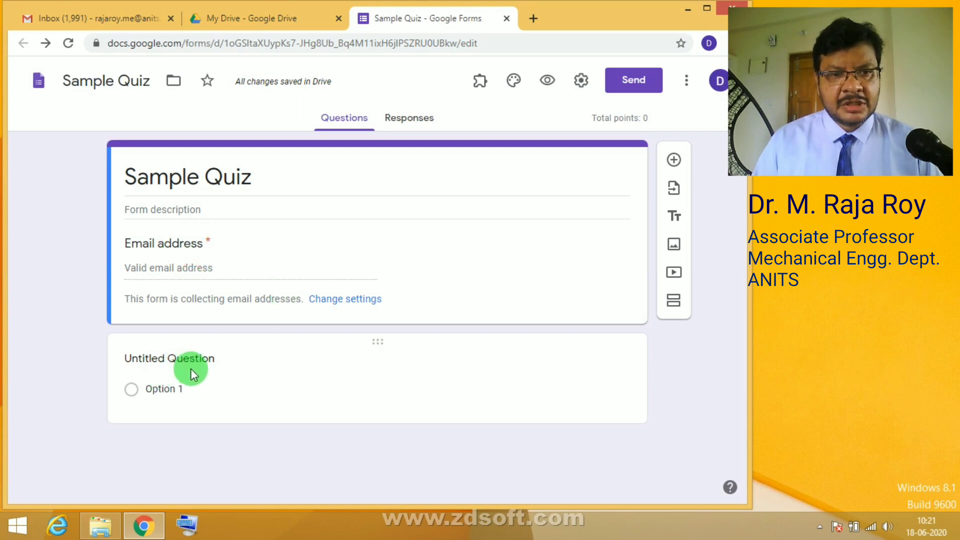
# Step: Replace the untitled question's text with "What is the capital of india"
pyautogui.click(225, 361)
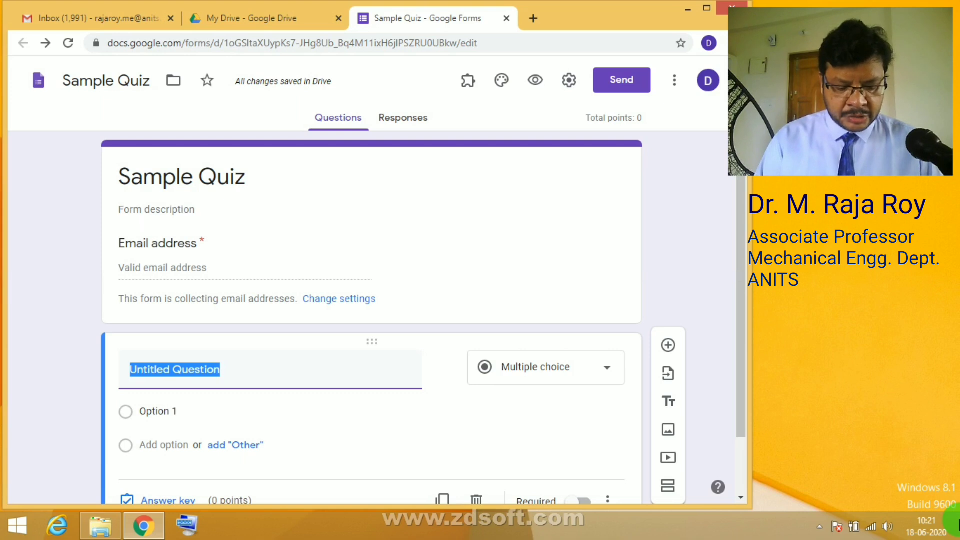
pyautogui.write('What')
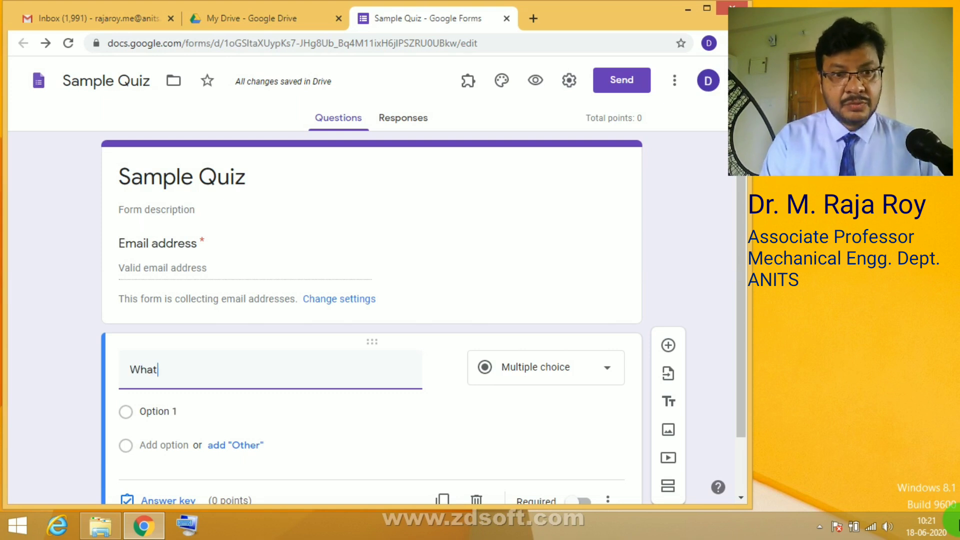
pyautogui.write(' is the capital of india')
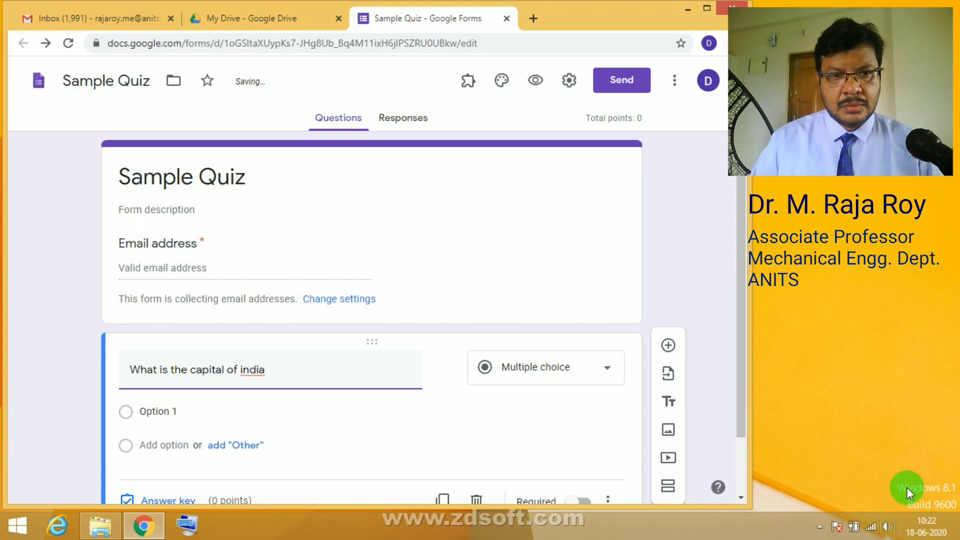
# Step: Enter "Mumbai" and "Delhi" as the first two answer options of the capital of india question
pyautogui.click(165, 411)
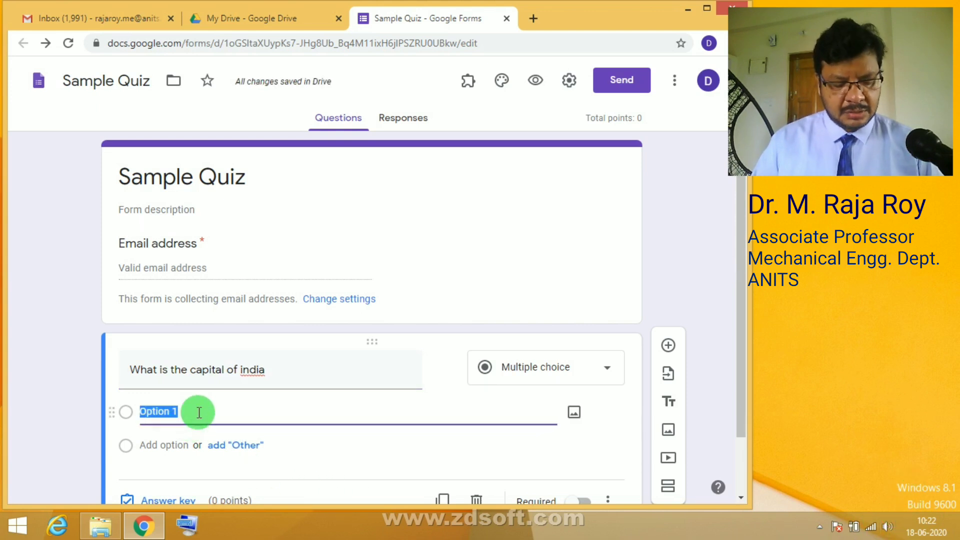
pyautogui.write('Mum')
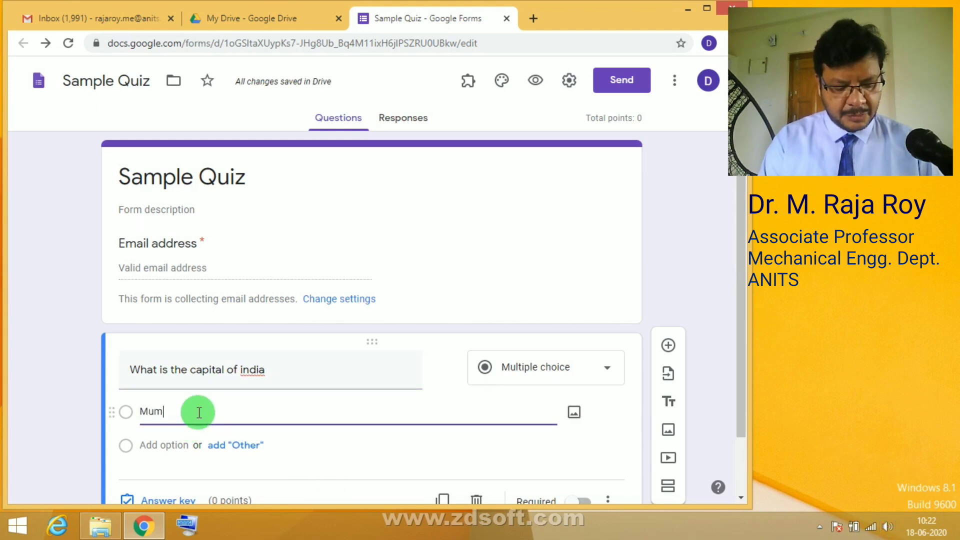
pyautogui.write('bao')
pyautogui.press('BackSpace')
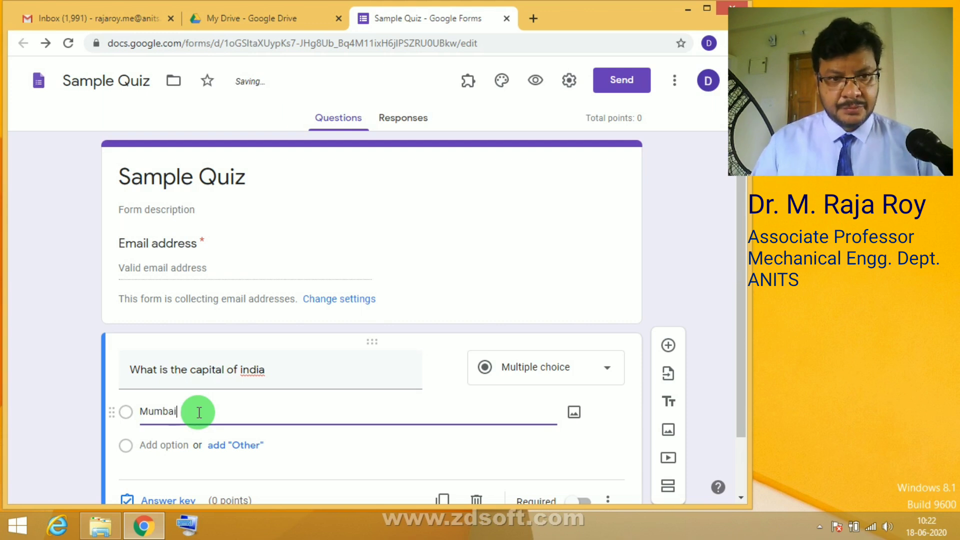
pyautogui.scroll(-1, 185, 425)
pyautogui.click(161, 378)
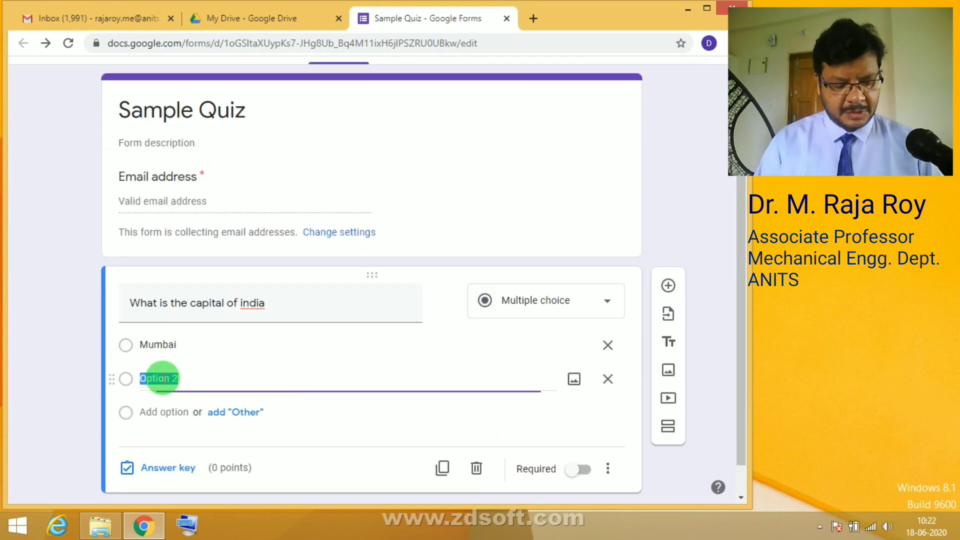
pyautogui.write('Delhi')
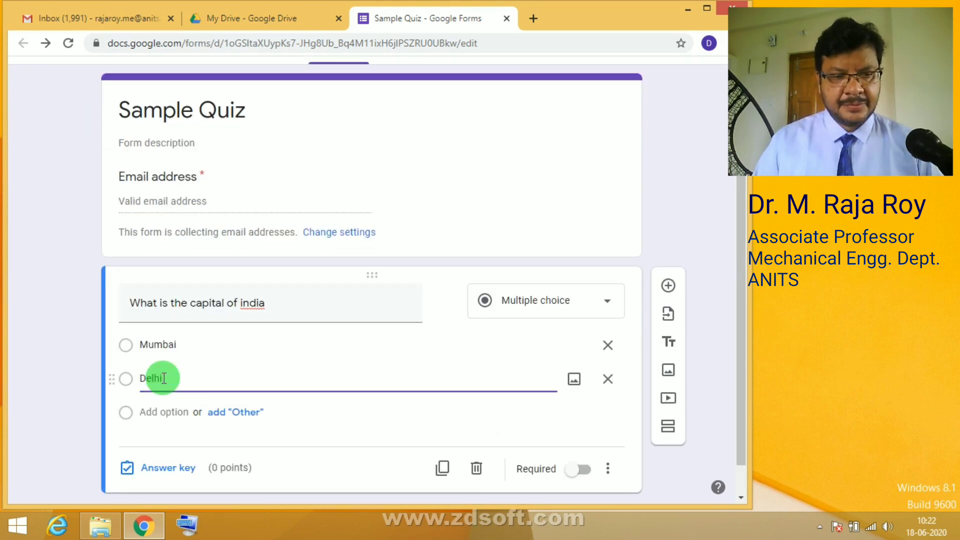
# Step: Add "Hyderabad" and "Jaipur" as the third and fourth answer options of the capital of india question
pyautogui.click(147, 413)
pyautogui.write('H')
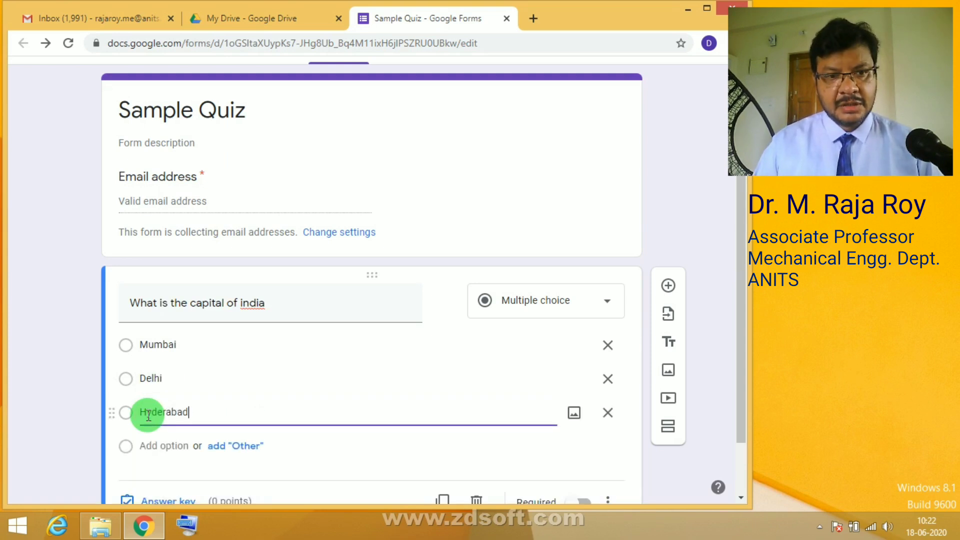
pyautogui.write('yderabad')
pyautogui.click(159, 446)
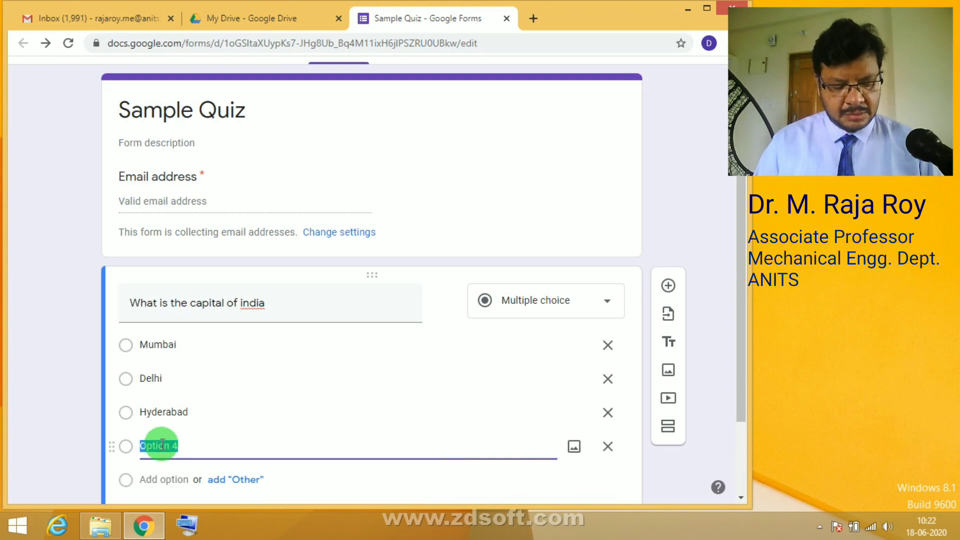
pyautogui.write('Jai')
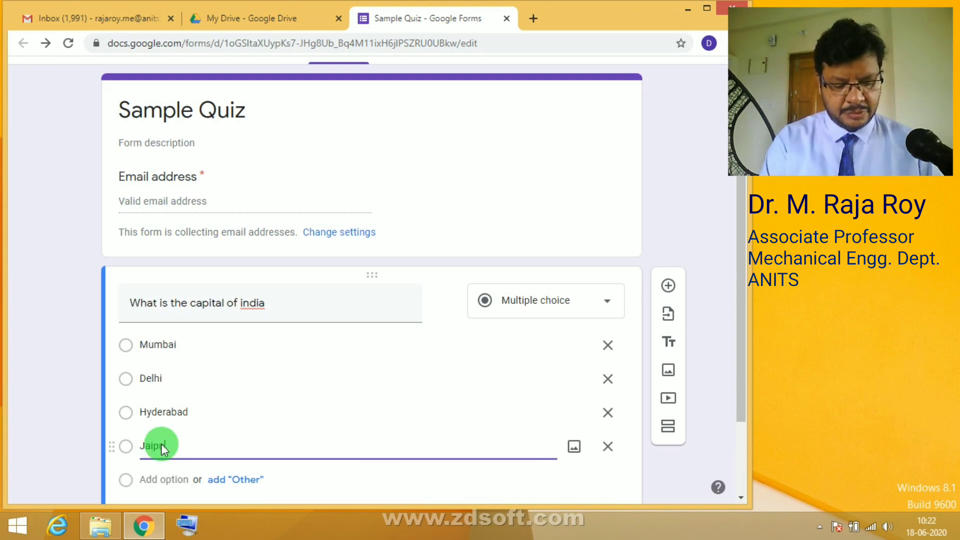
pyautogui.write('pur')
pyautogui.click(85, 411)
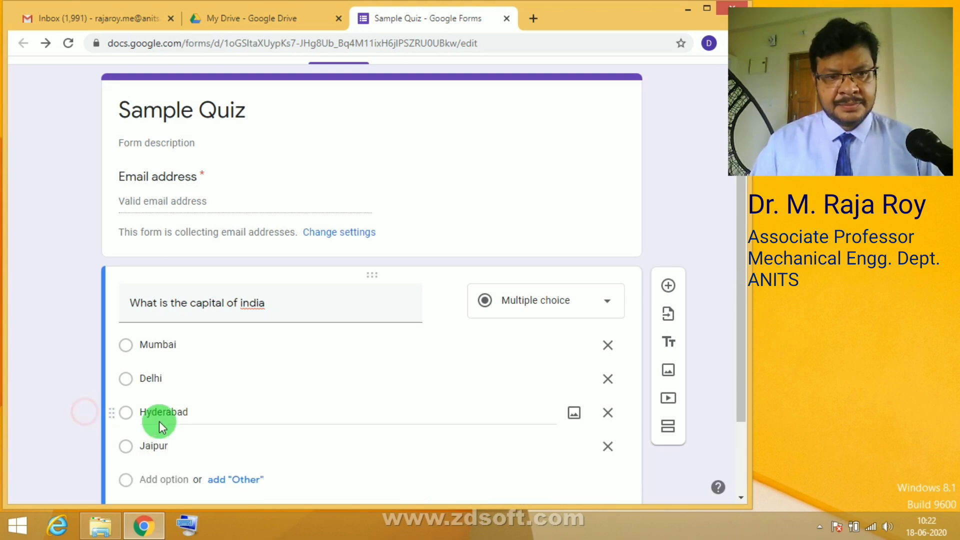
# Step: In the first question's answer key, mark Delhi as correct and assign 5 points
pyautogui.scroll(-1, 205, 362)
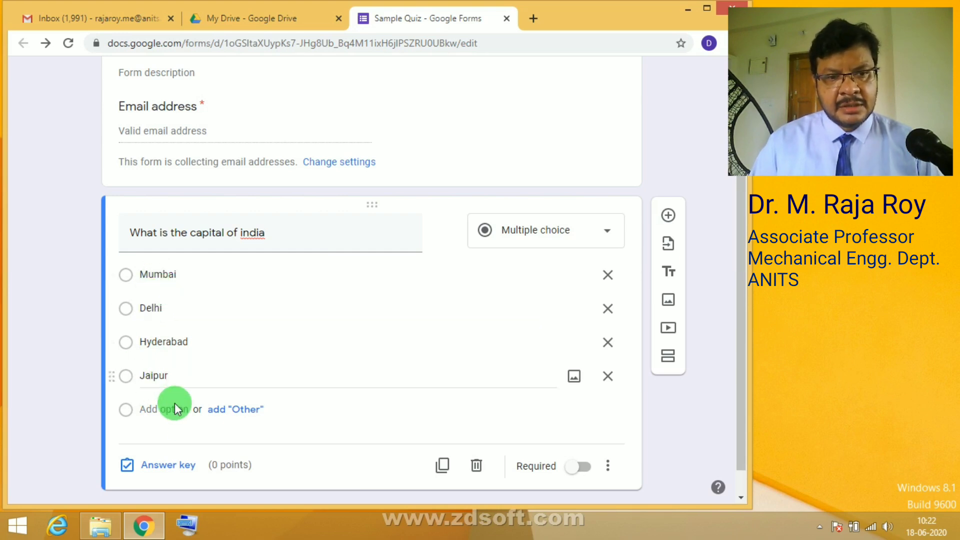
pyautogui.click(166, 465)
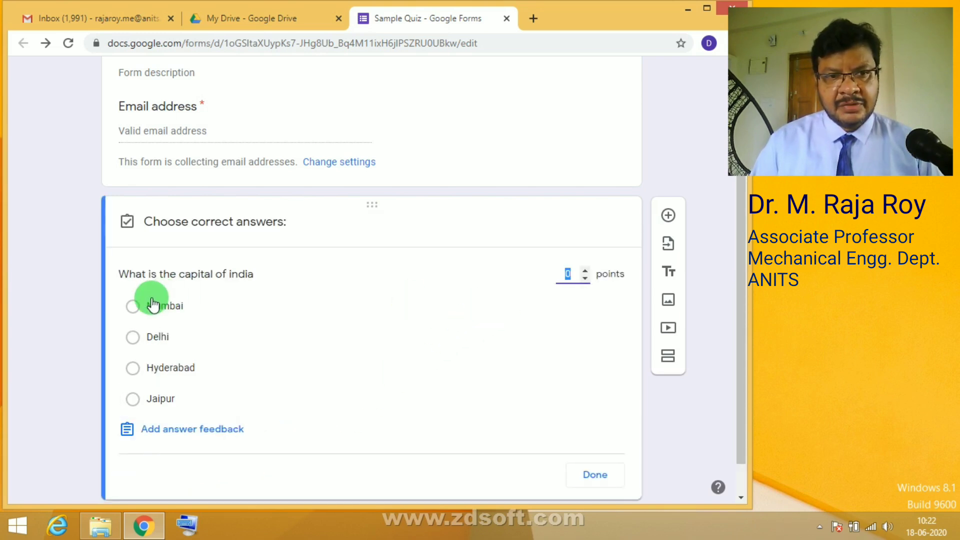
pyautogui.click(132, 338)
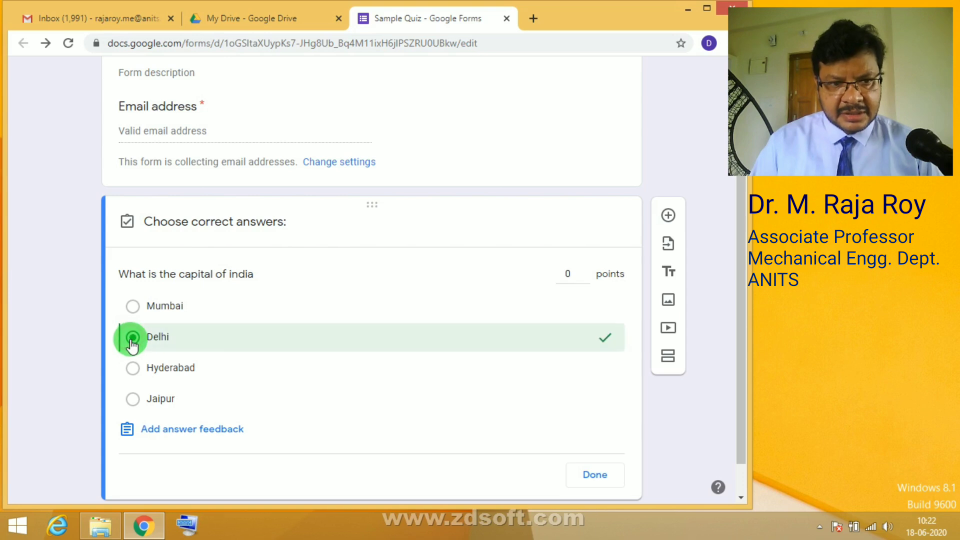
pyautogui.click(563, 277)
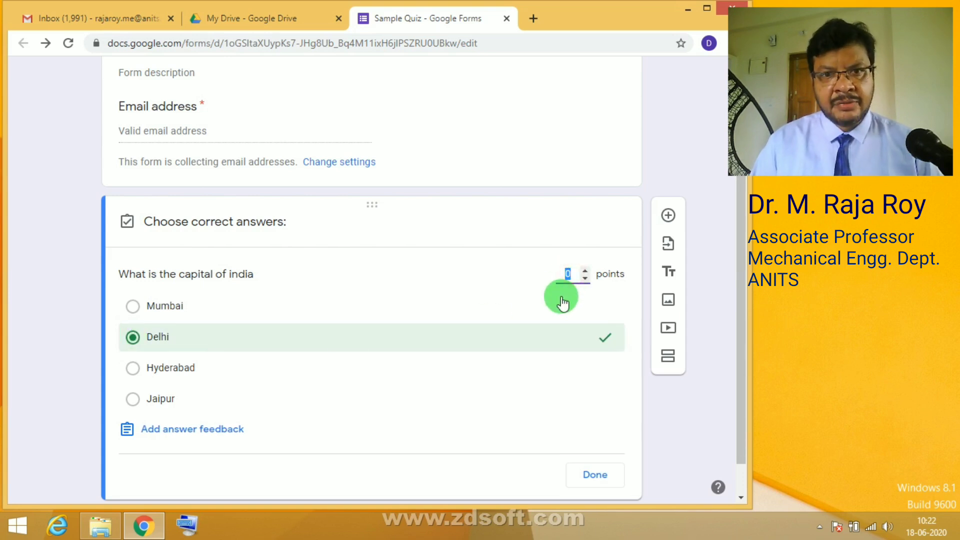
pyautogui.write('5')
pyautogui.click(566, 276)
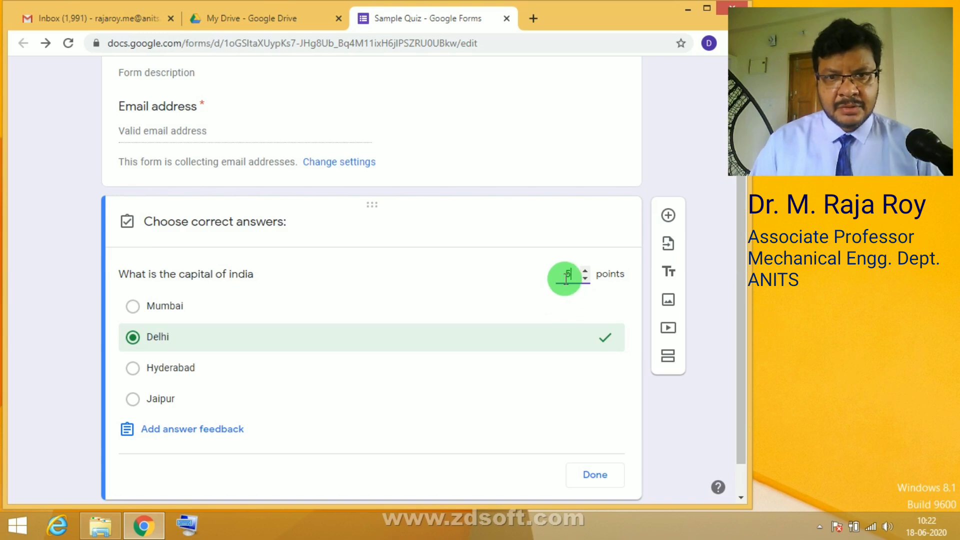
pyautogui.click(585, 475)
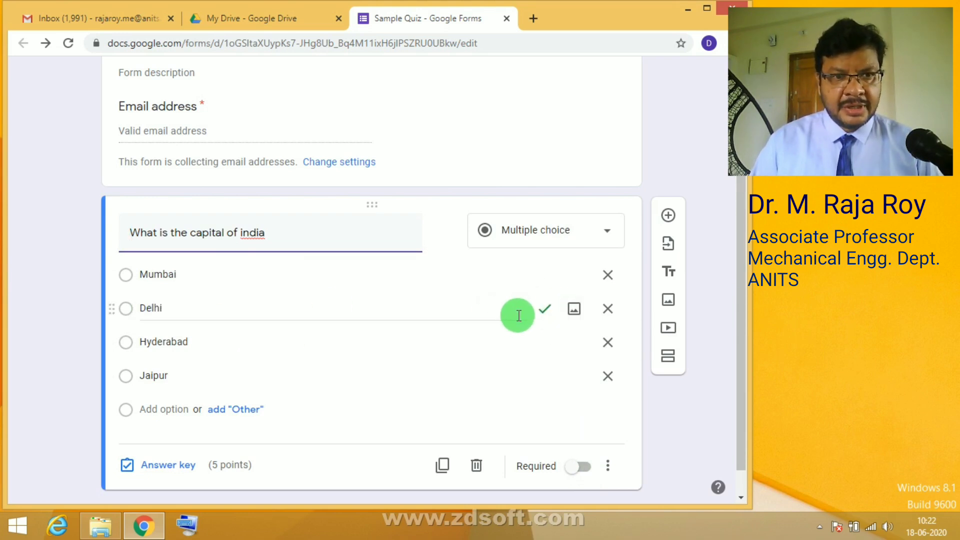
# Step: Add a second multiple-choice question with the text "What is the capital of Andhra Pradesh"
pyautogui.scroll(-1, 124, 370)
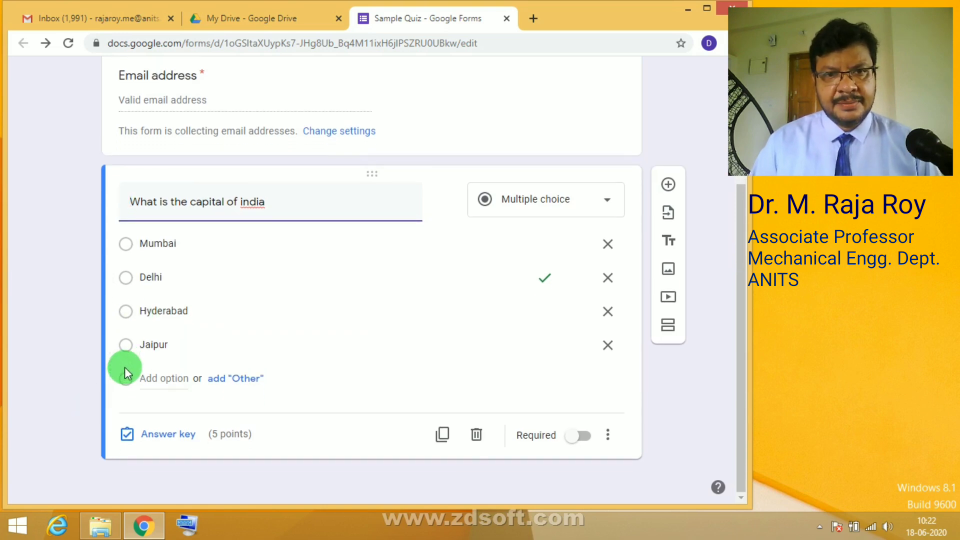
pyautogui.click(670, 188)
pyautogui.click(139, 408)
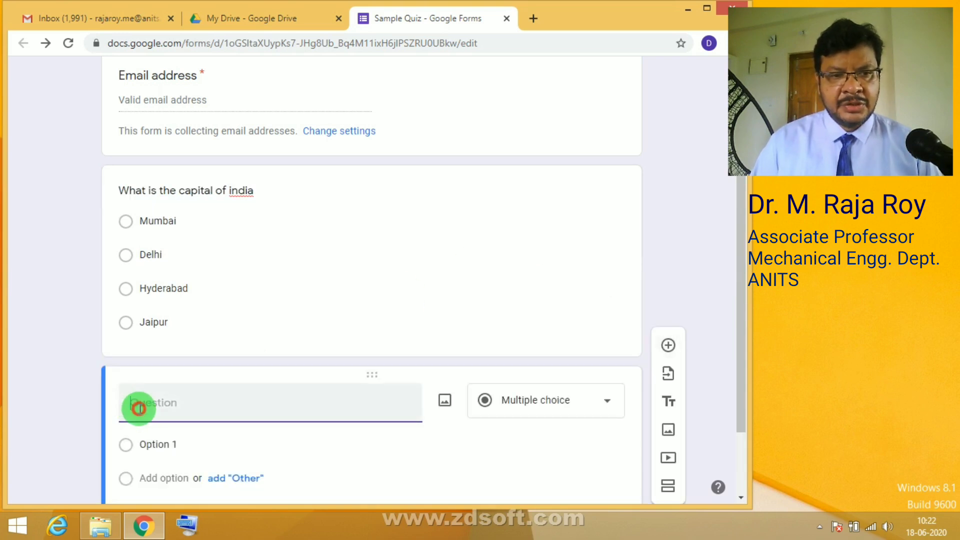
pyautogui.write('What is the capi')
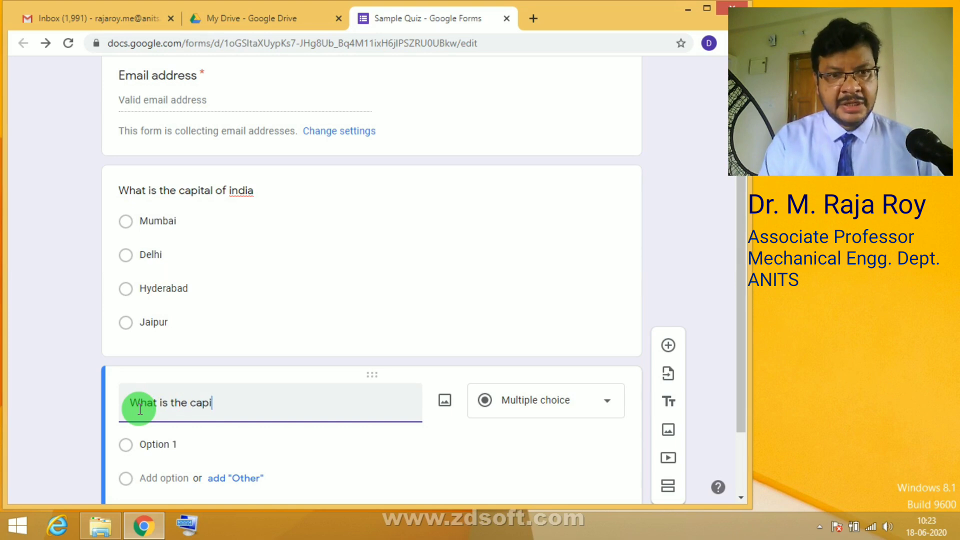
pyautogui.write('tal of ANdhr')
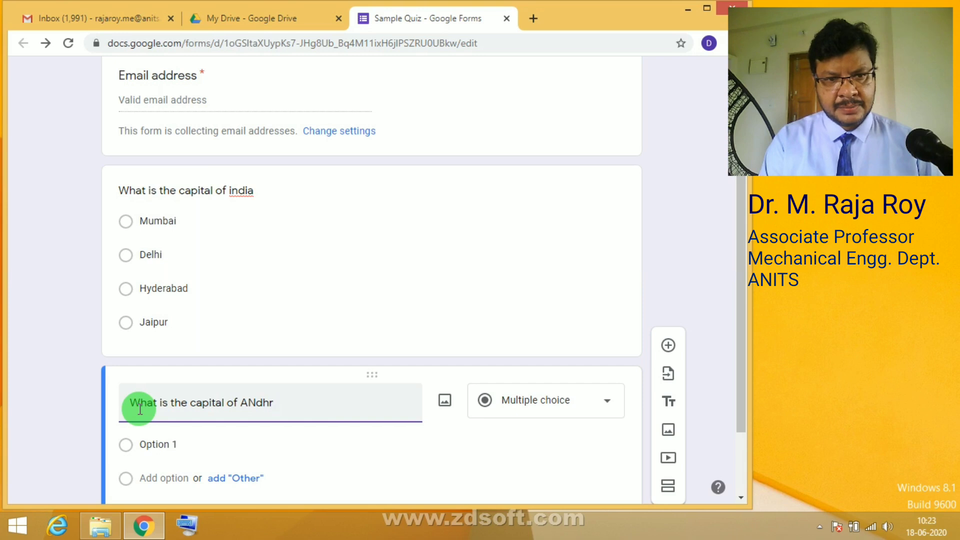
pyautogui.write('ndh')
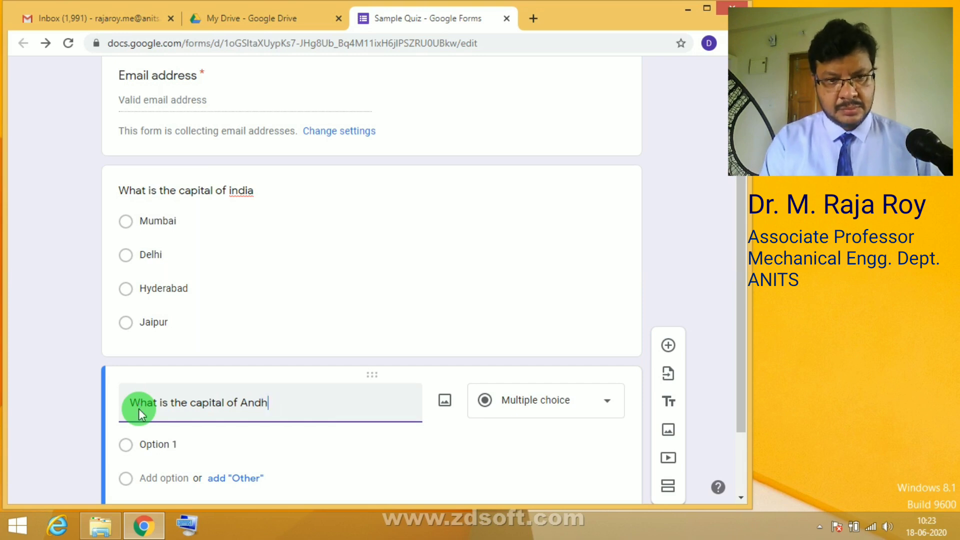
pyautogui.write('ra Pradesh')
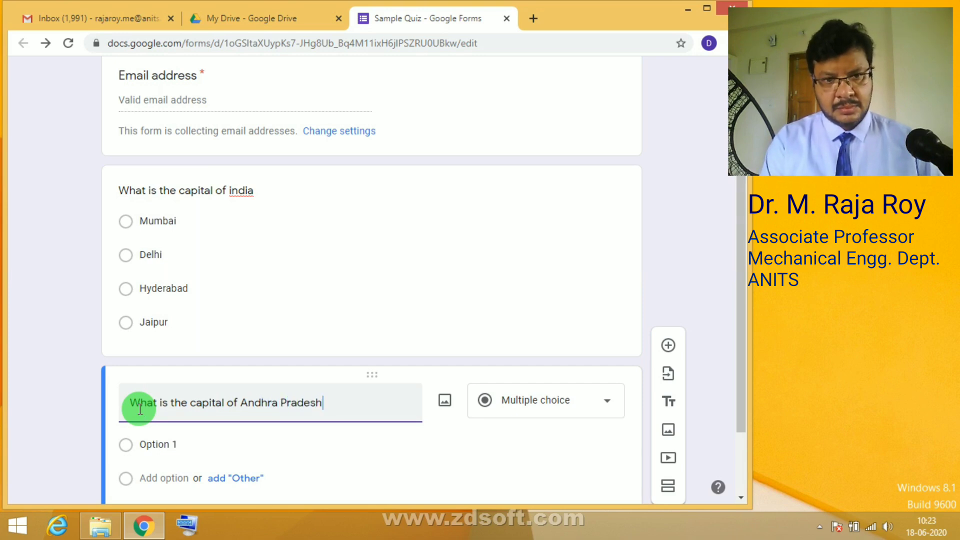
# Step: Enter "Hyderabad" and "Visakhapatnam" as the first two answer options of the Andhra Pradesh question
pyautogui.click(156, 451)
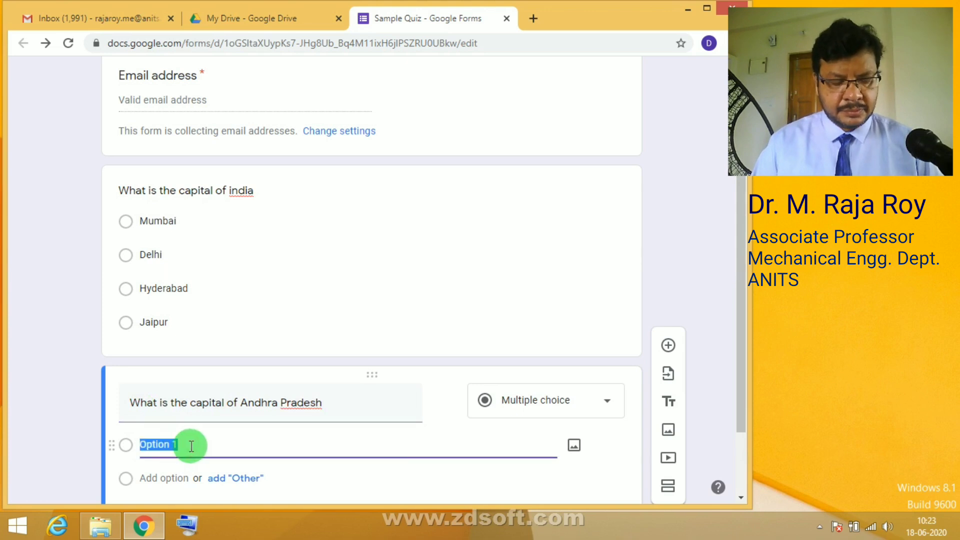
pyautogui.write('Hyderaba')
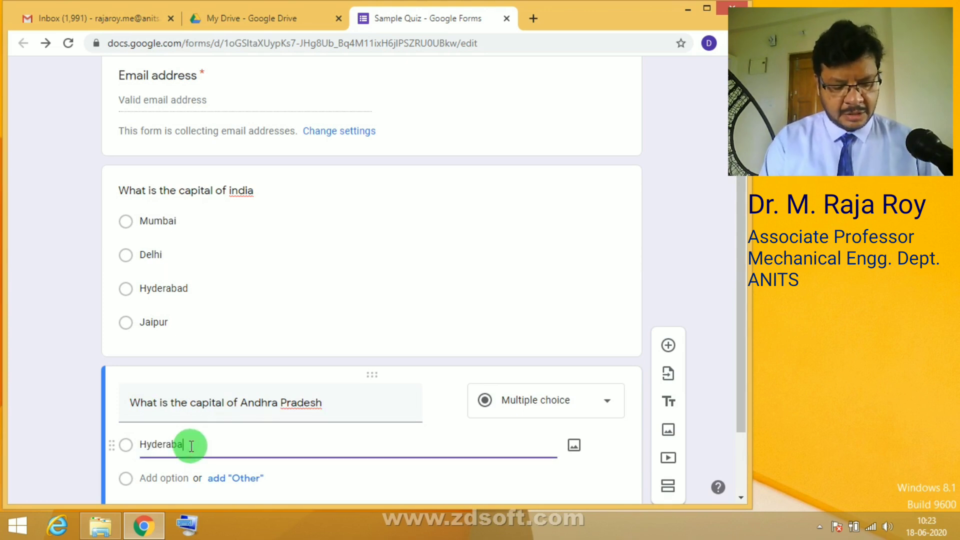
pyautogui.click(166, 479)
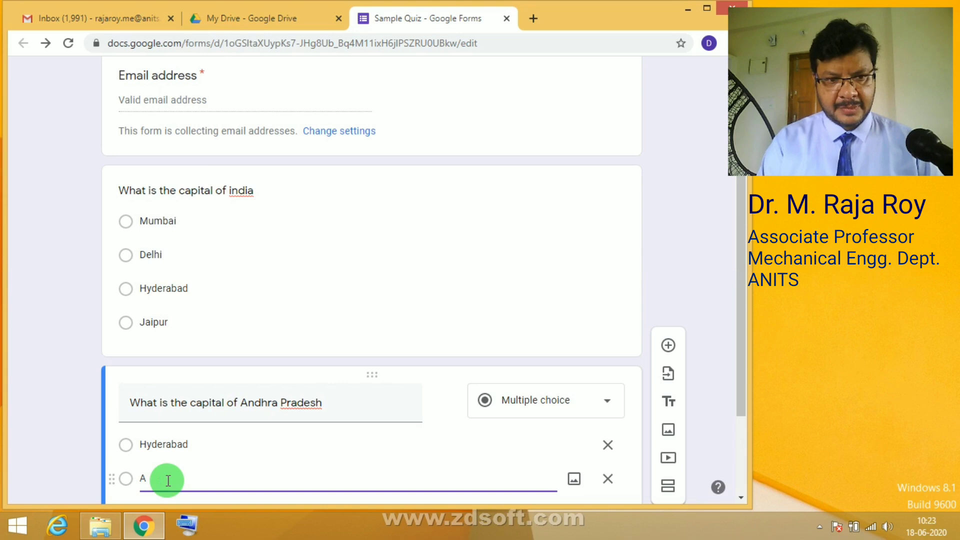
pyautogui.press('BackSpace')
pyautogui.press('BackSpace')
pyautogui.write('V')
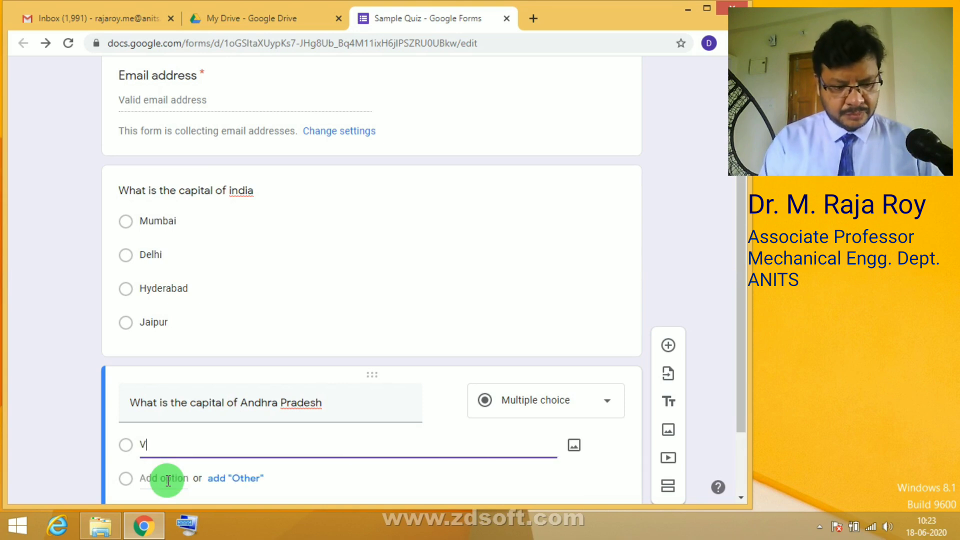
pyautogui.write('isakhapata')
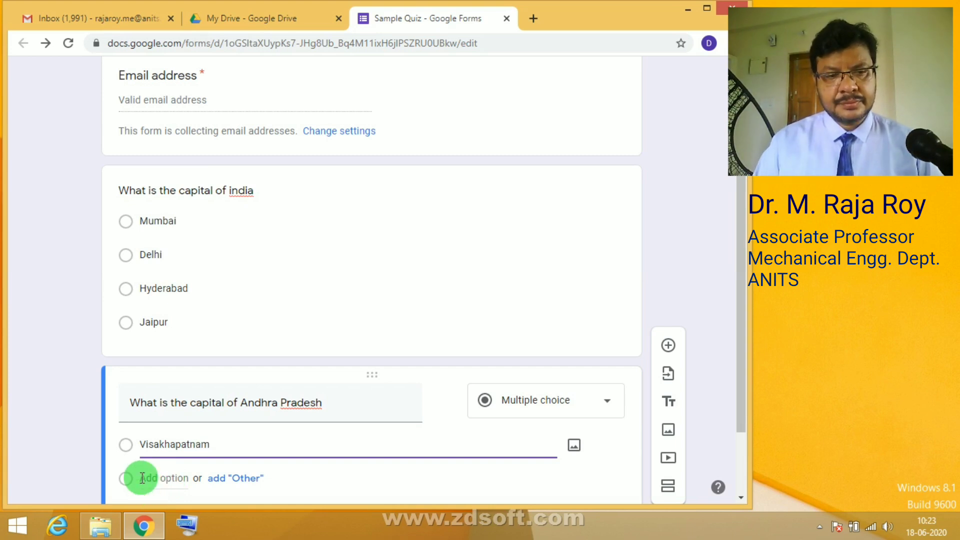
pyautogui.write('t')
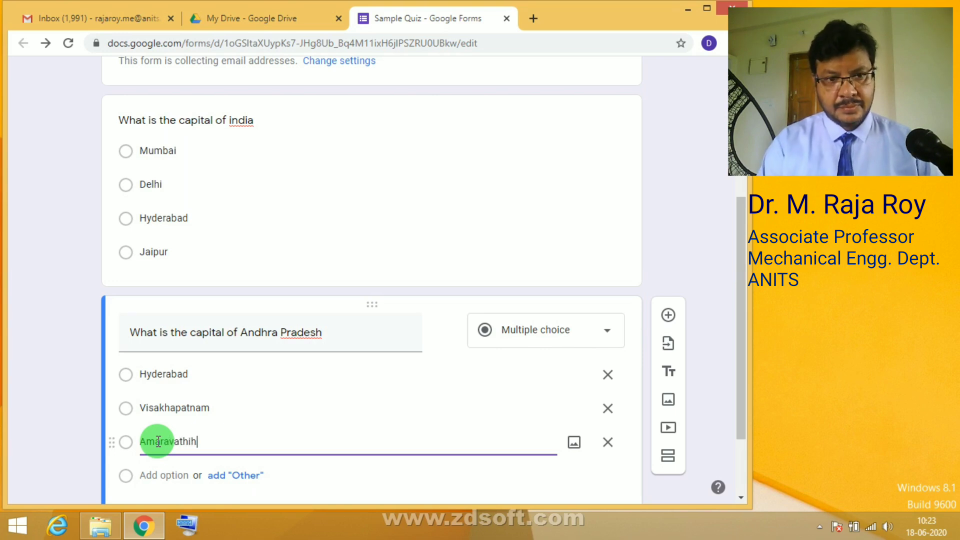
# Step: Add "Amaravathi" and "Delhi" as the third and fourth answer options of the Andhra Pradesh question
pyautogui.write('aravathih')
pyautogui.press('BackSpace')
pyautogui.click(165, 475)
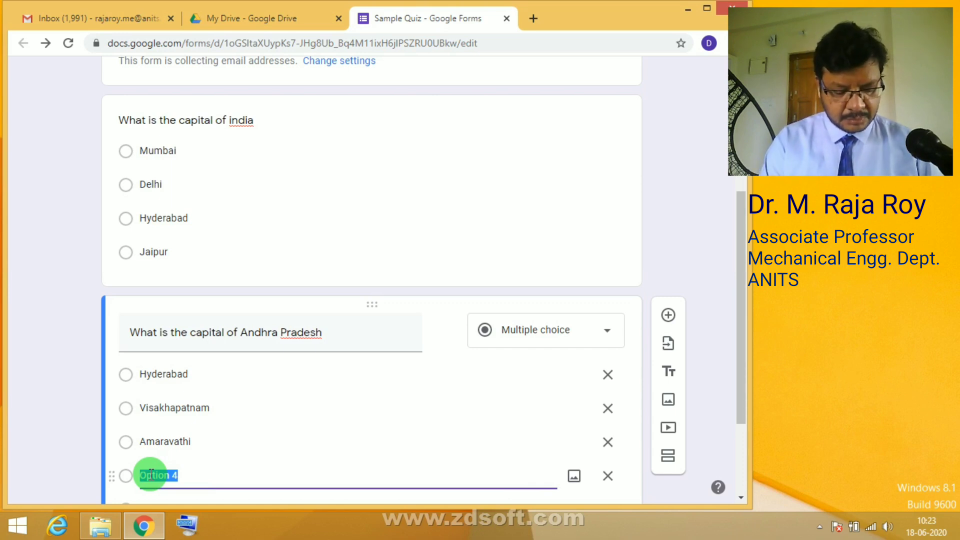
pyautogui.write('Delhi')
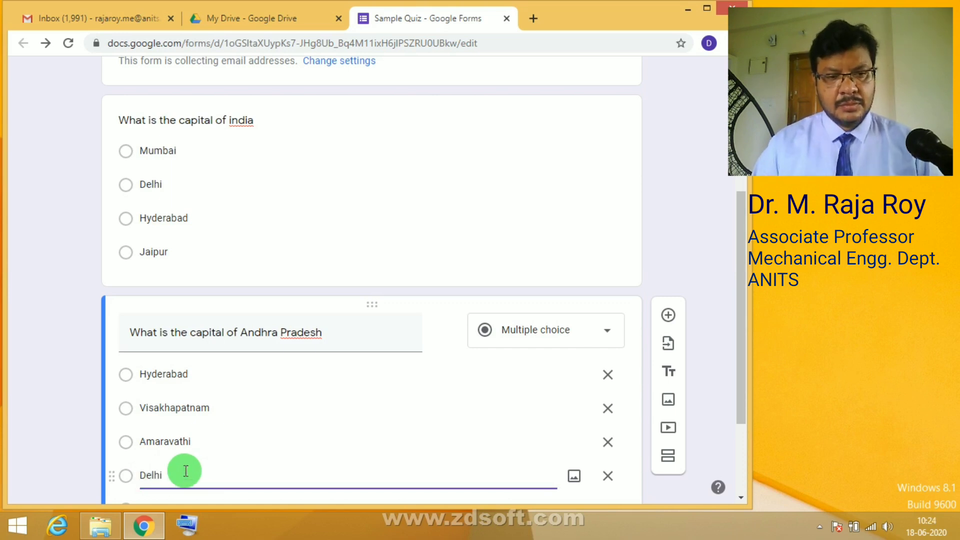
pyautogui.click(63, 396)
# Step: In the Andhra Pradesh question's answer key, mark Amaravathi as correct and assign 5 points
pyautogui.scroll(-3, 102, 405)
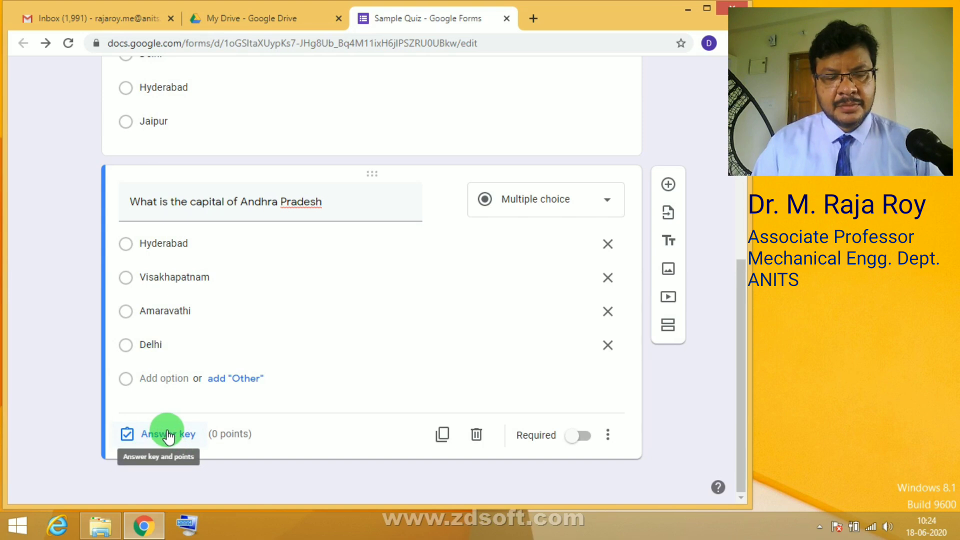
pyautogui.click(167, 435)
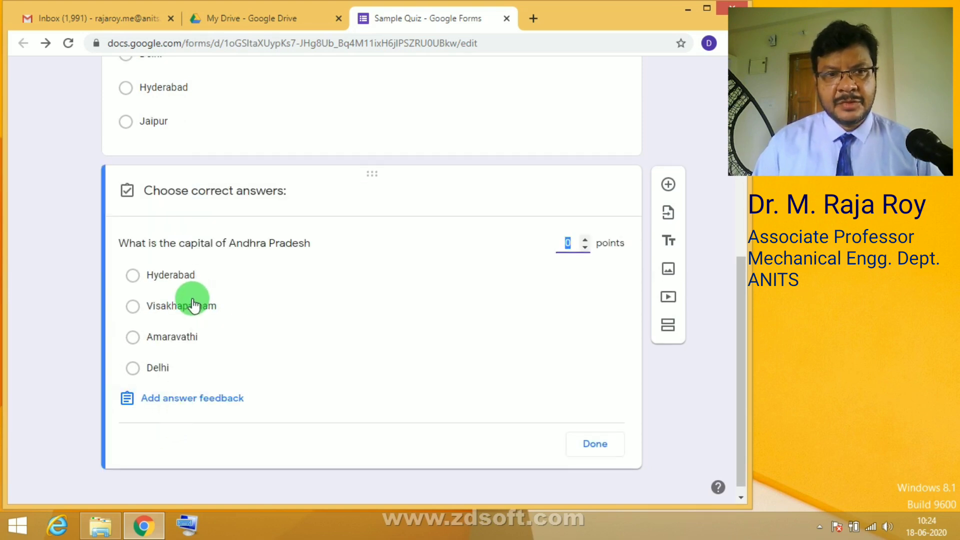
pyautogui.click(134, 341)
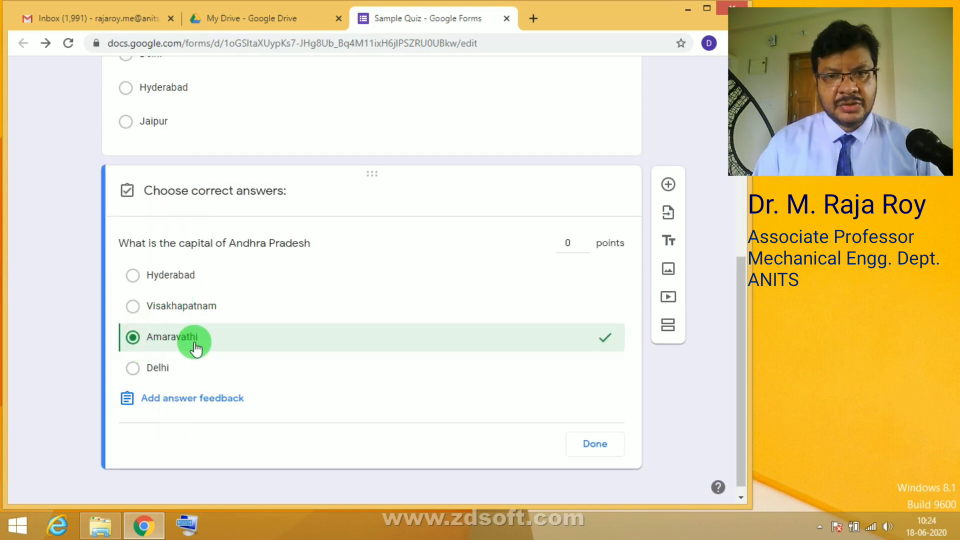
pyautogui.click(564, 245)
pyautogui.write('5')
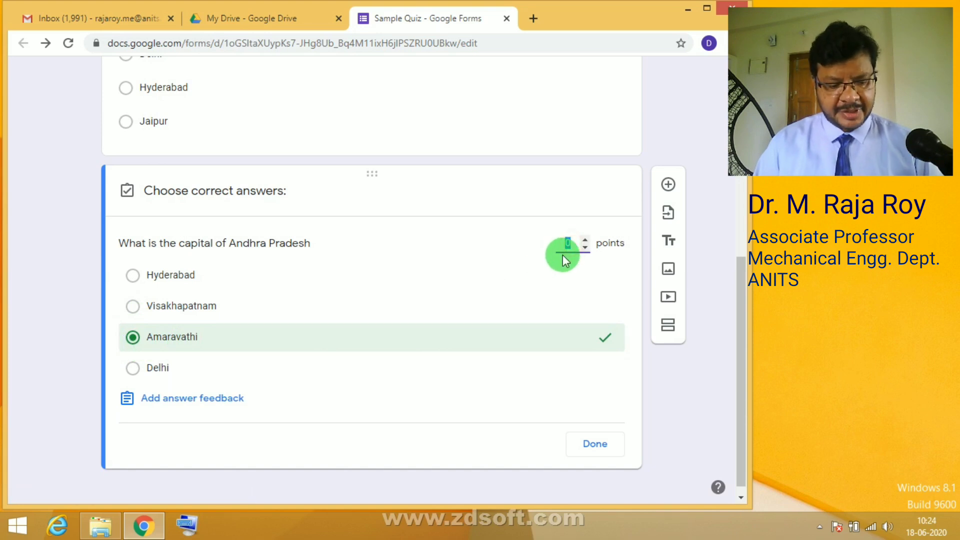
pyautogui.click(585, 444)
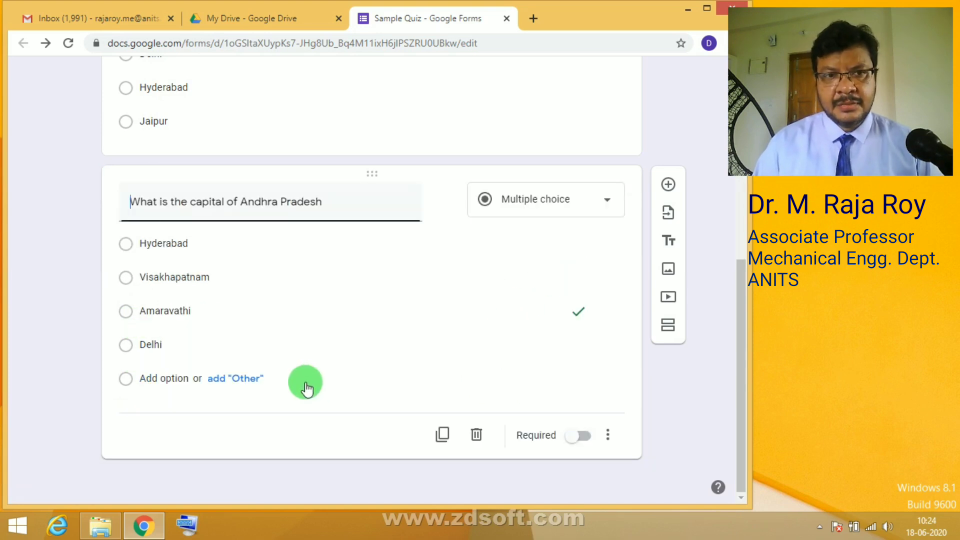
pyautogui.click(668, 186)
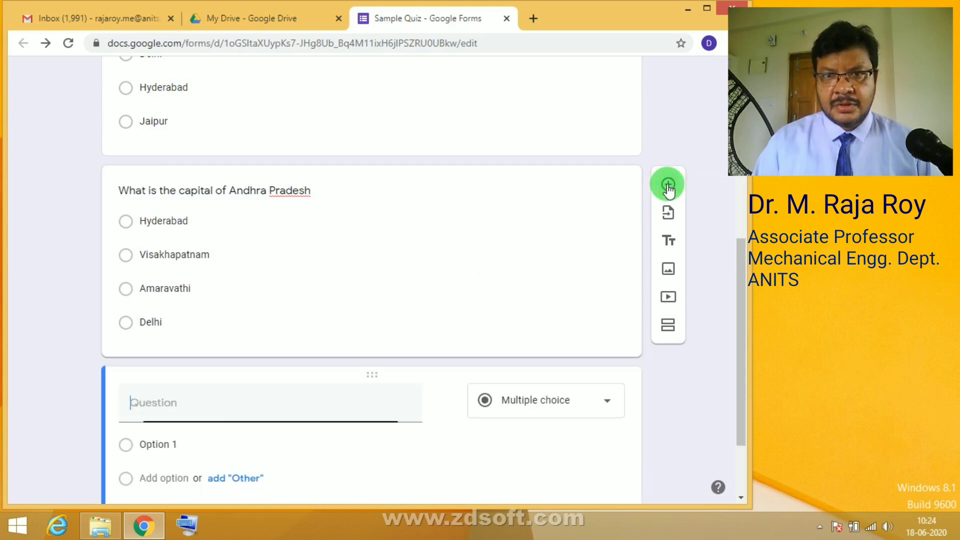
pyautogui.scroll(-1, 321, 427)
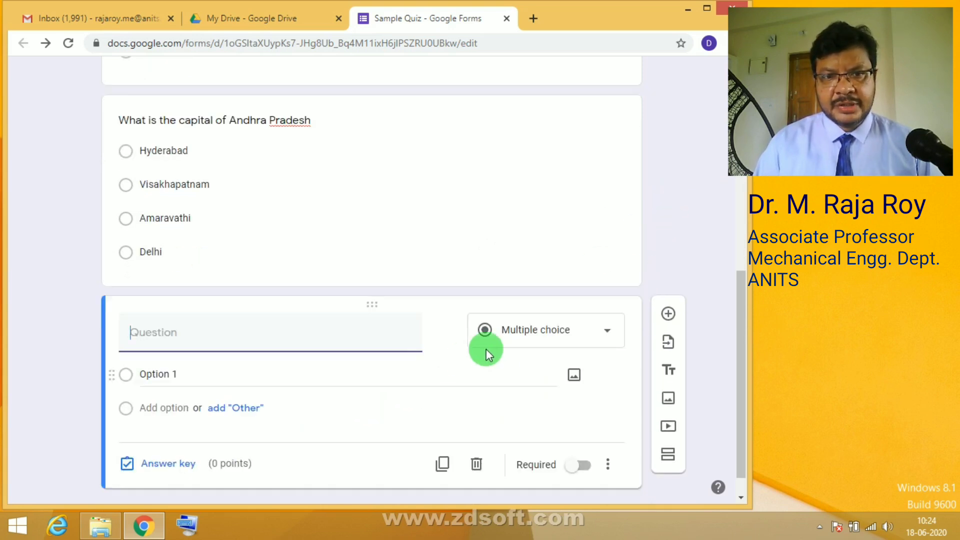
pyautogui.click(595, 331)
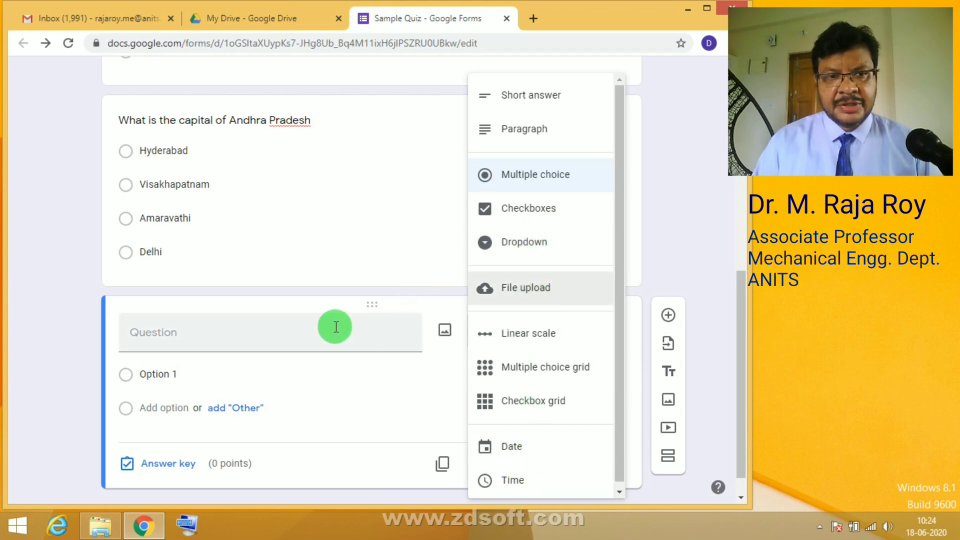
pyautogui.click(105, 330)
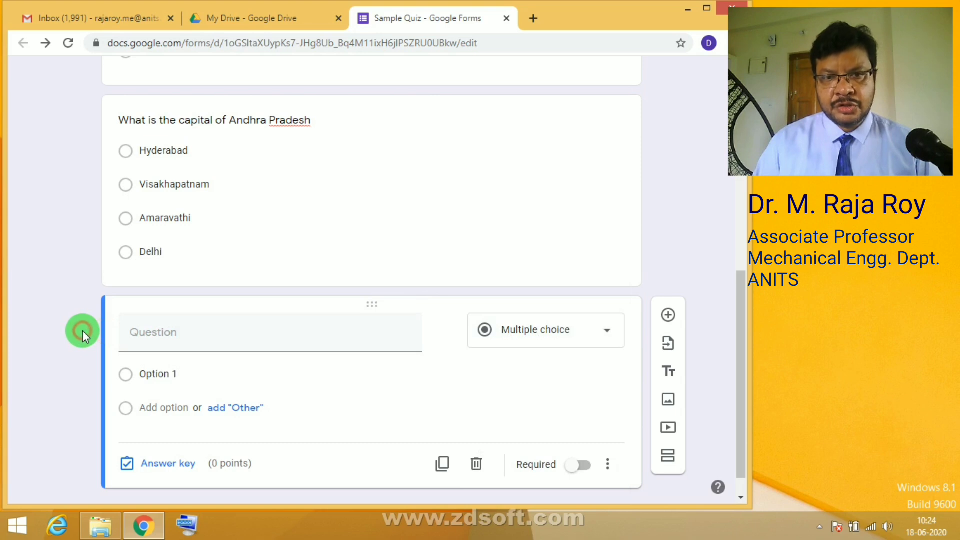
pyautogui.scroll(-1, 190, 381)
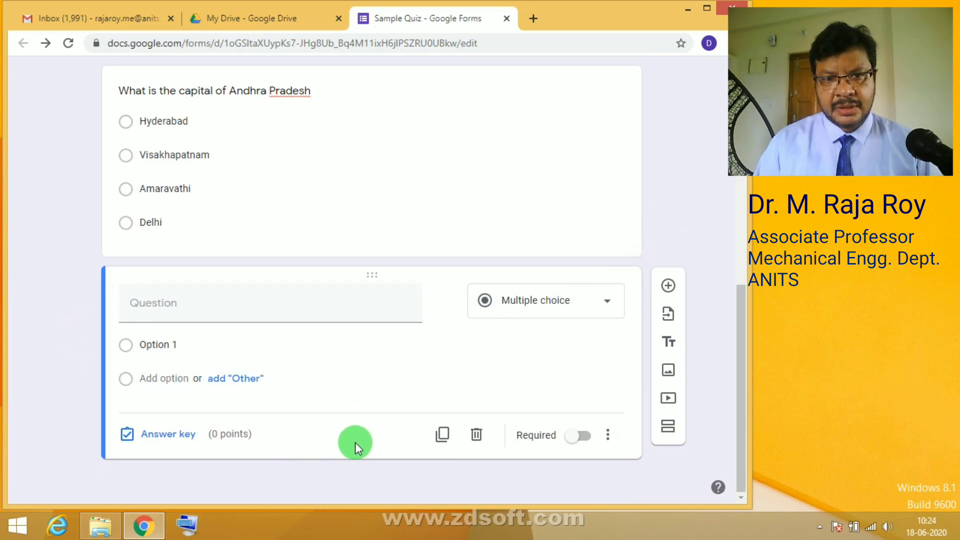
pyautogui.click(477, 434)
# Step: Create a shortened shareable link for sending the quiz and copy it to the clipboard
pyautogui.scroll(7, 74, 267)
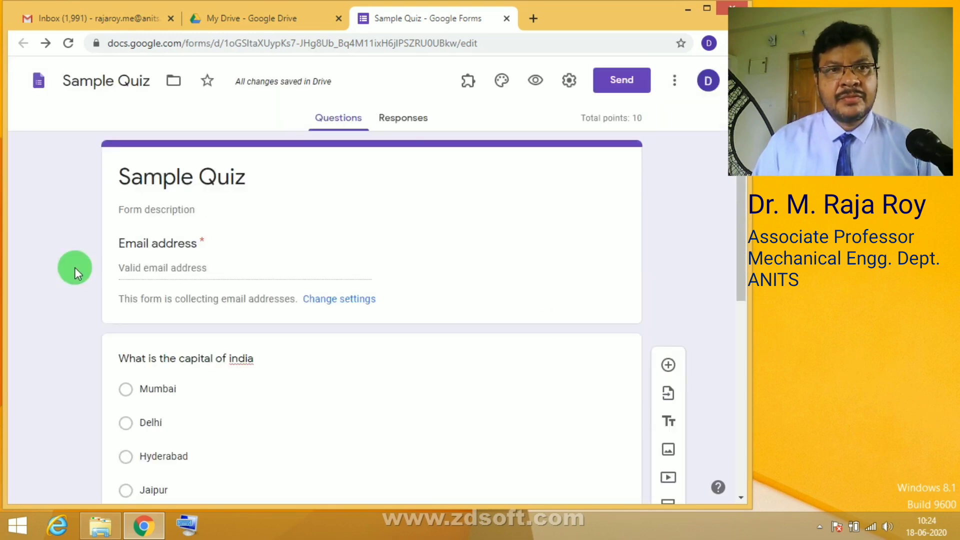
pyautogui.scroll(-7, 260, 393)
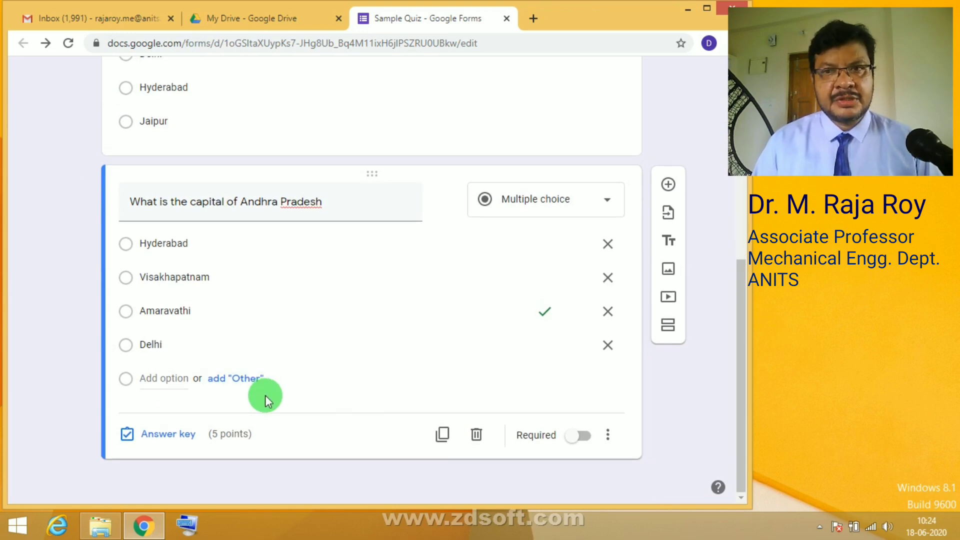
pyautogui.scroll(7, 304, 475)
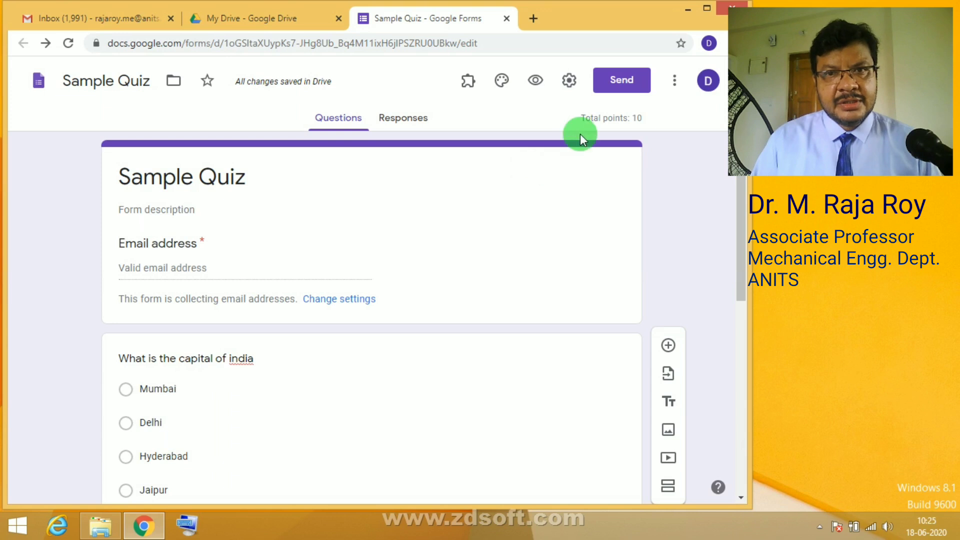
pyautogui.click(623, 81)
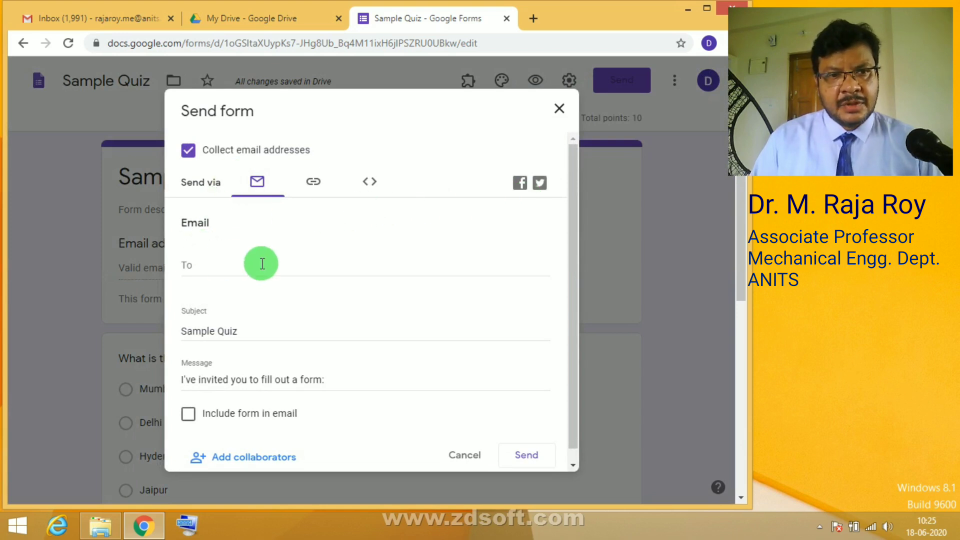
pyautogui.click(219, 265)
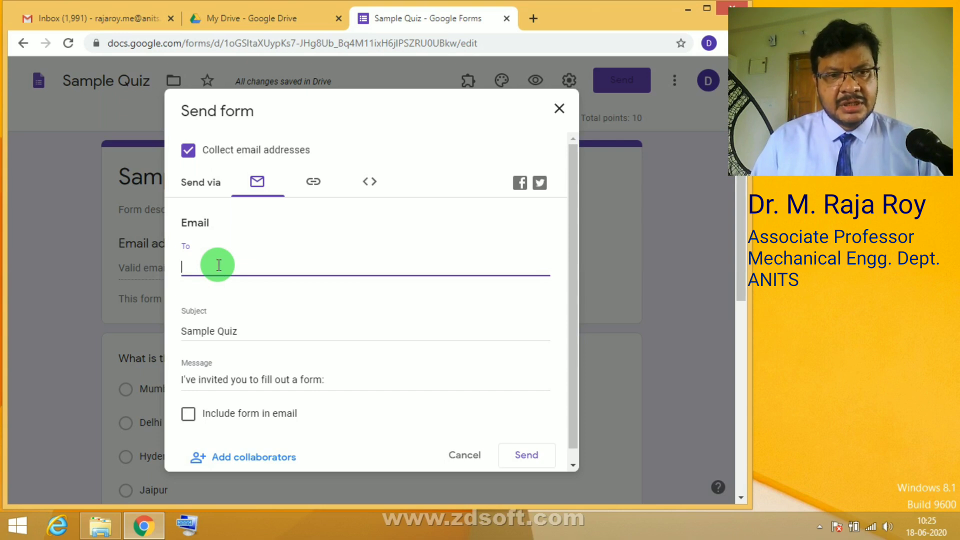
pyautogui.click(315, 183)
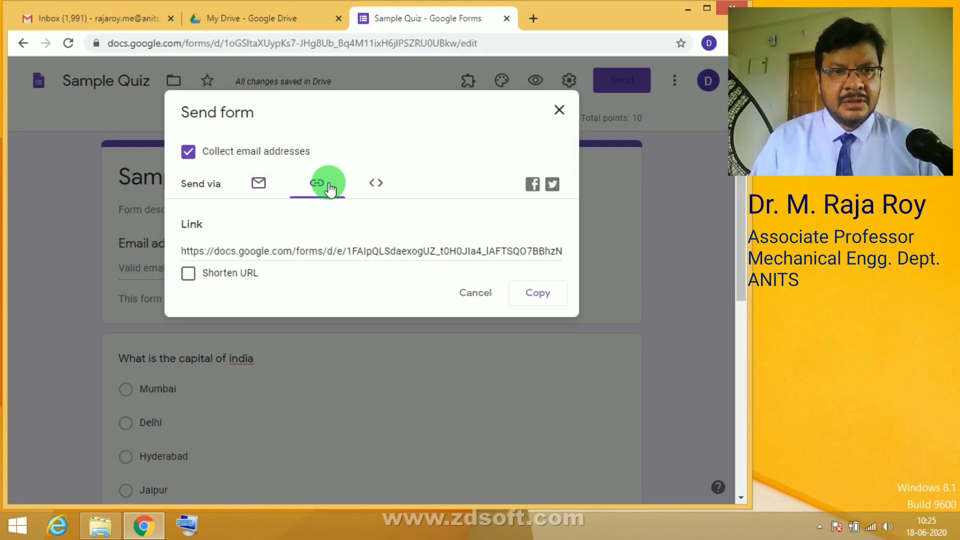
pyautogui.click(188, 274)
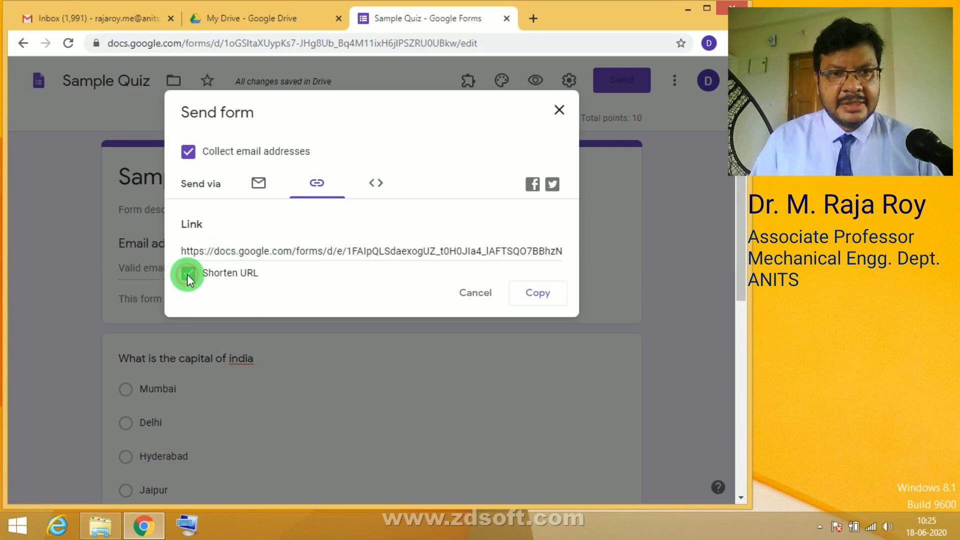
pyautogui.click(319, 254)
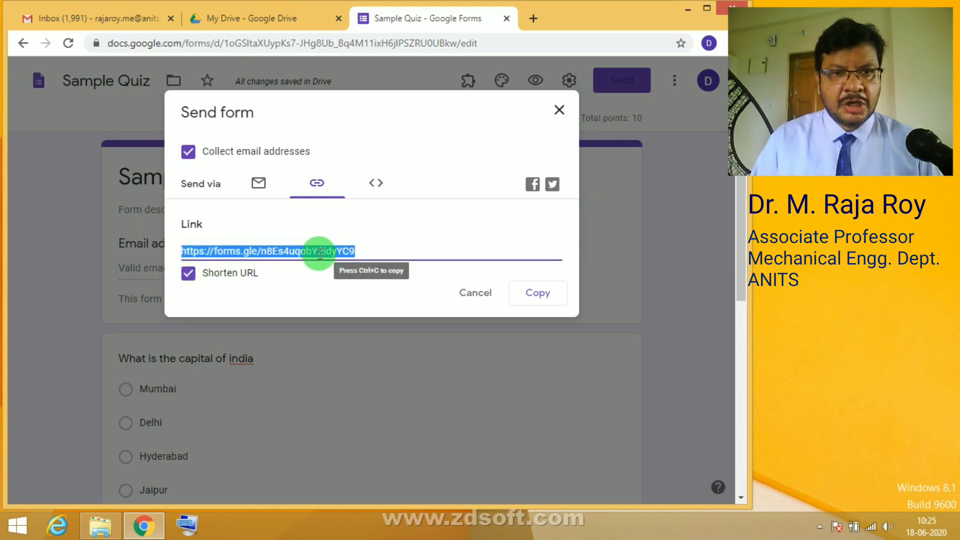
pyautogui.click(541, 294)
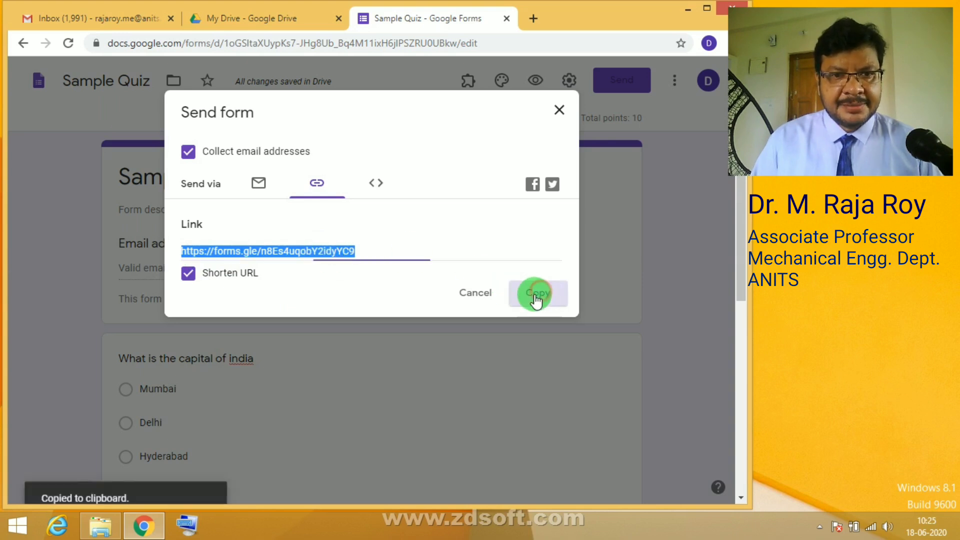
pyautogui.click(560, 111)
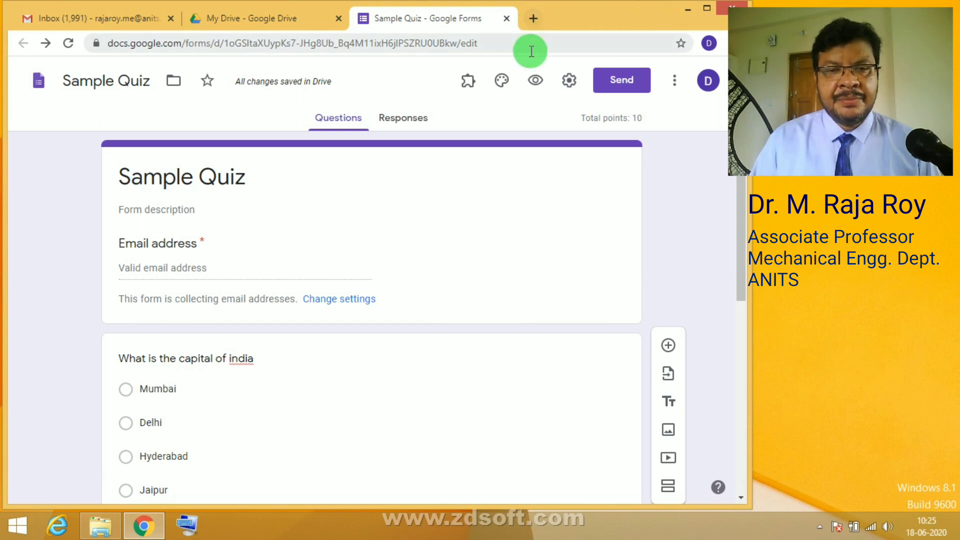
# Step: Preview the quiz as a respondent and fill in the respondent's email address
pyautogui.click(535, 81)
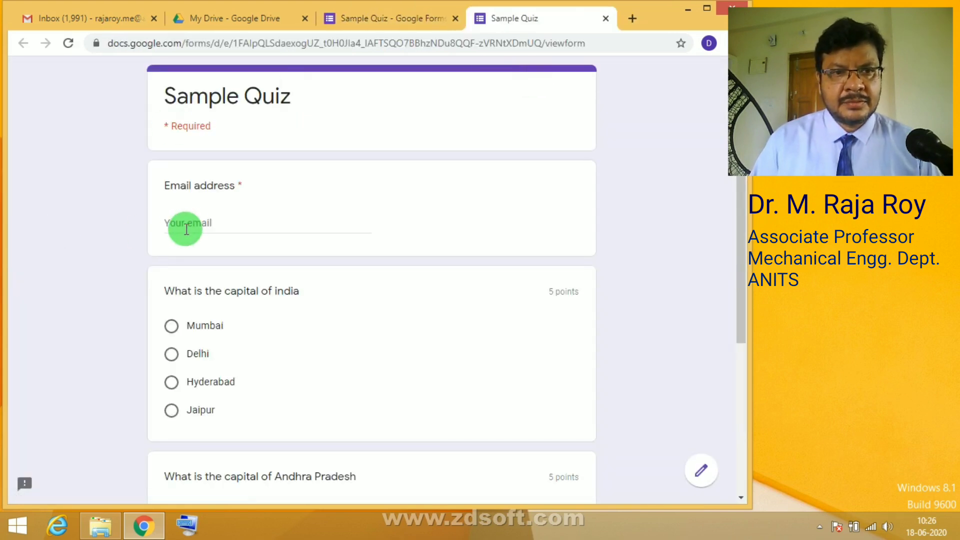
pyautogui.click(195, 223)
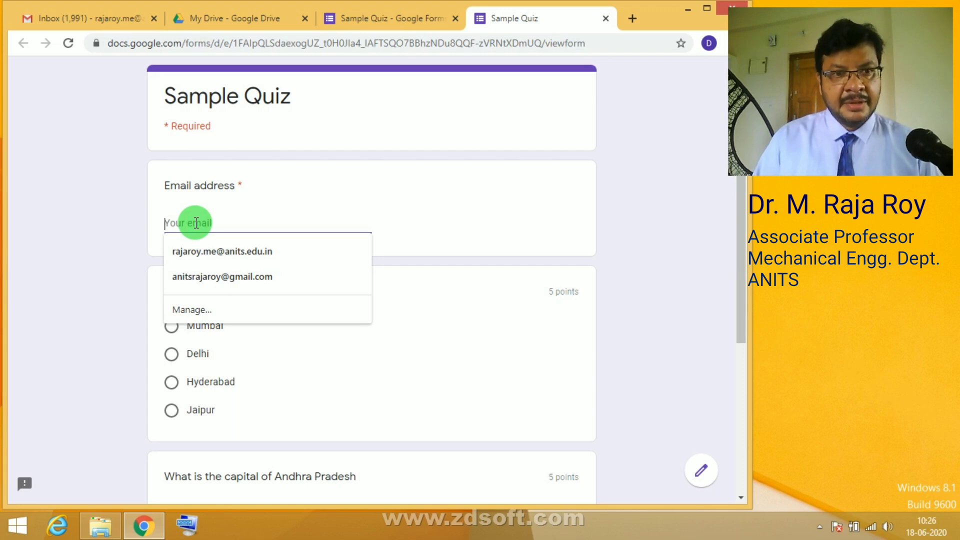
pyautogui.click(195, 275)
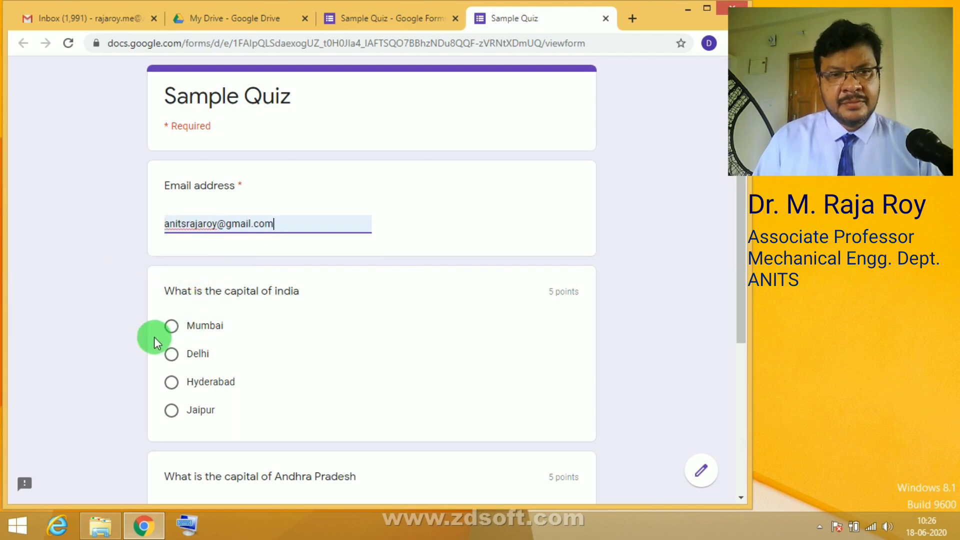
pyautogui.click(118, 330)
# Step: Answer Delhi for the capital of India and Amaravathi for the capital of Andhra Pradesh, and submit the response
pyautogui.scroll(-1, 118, 331)
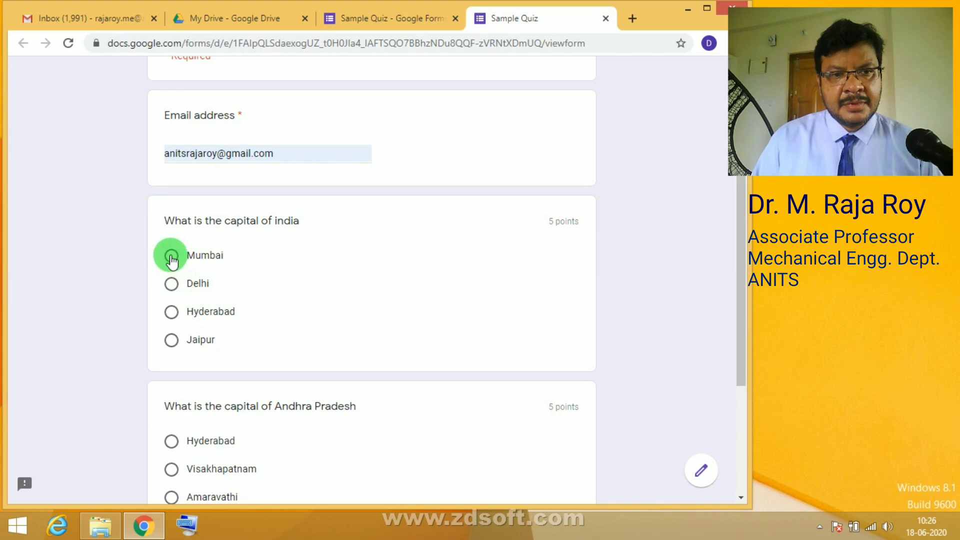
pyautogui.click(169, 284)
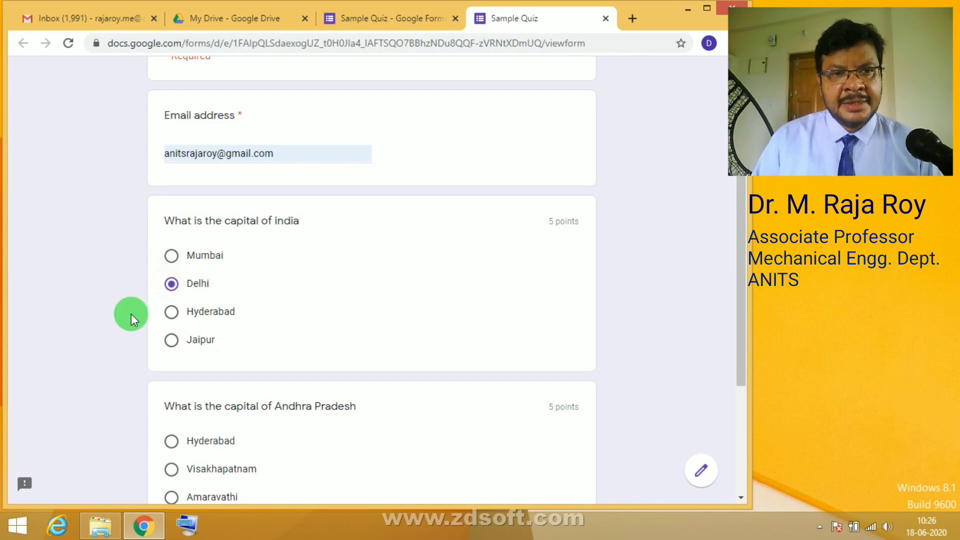
pyautogui.scroll(-1, 131, 313)
pyautogui.scroll(-1, 210, 308)
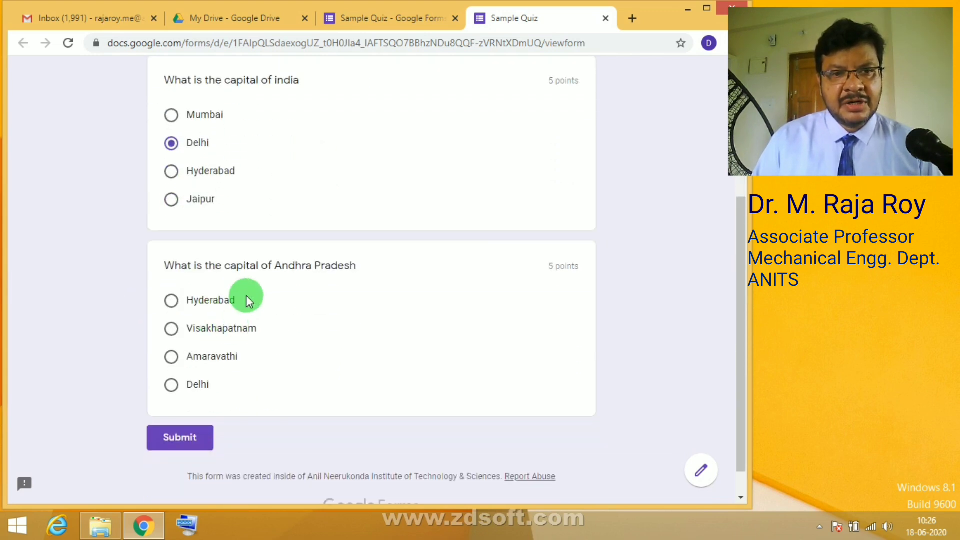
pyautogui.click(171, 357)
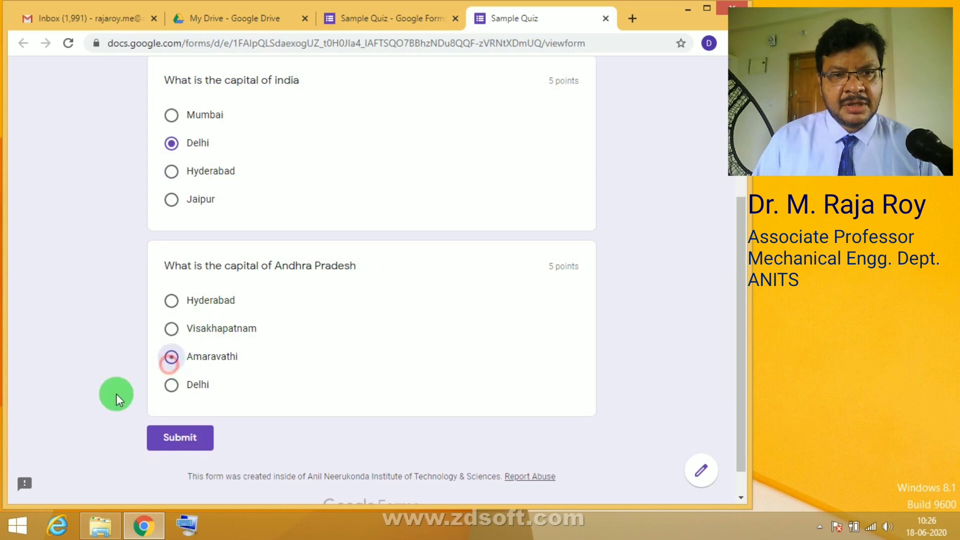
pyautogui.click(180, 438)
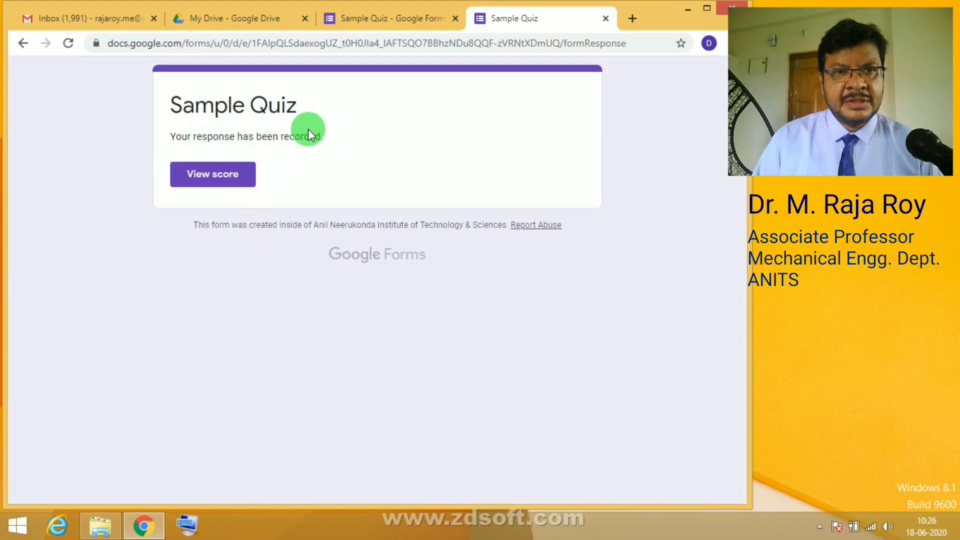
# Step: View the score of the submitted response and review the marking of both questions
pyautogui.click(214, 174)
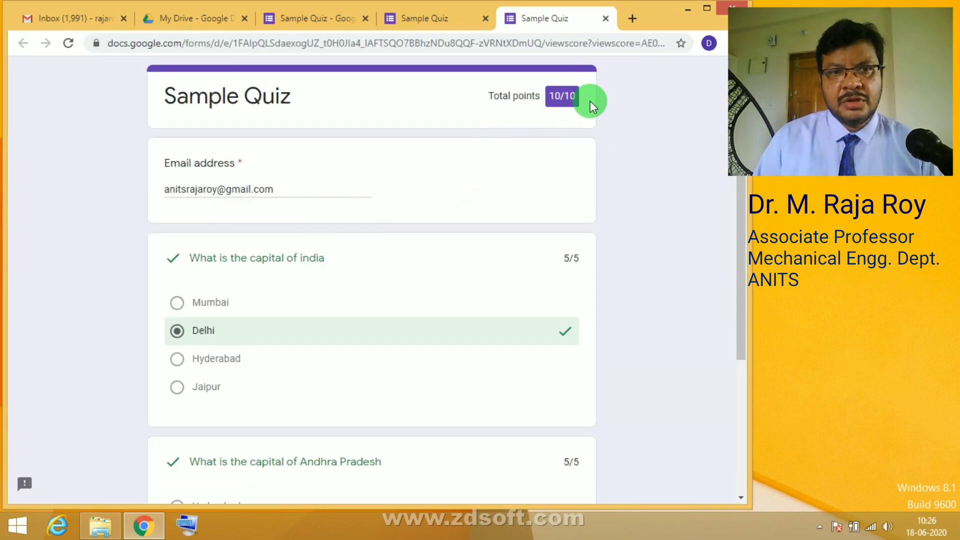
pyautogui.scroll(-4, 218, 293)
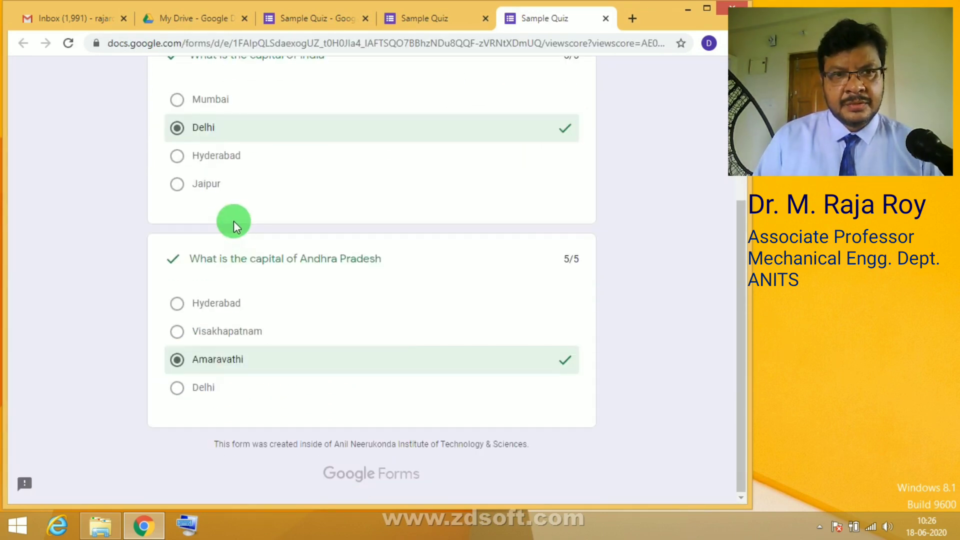
pyautogui.scroll(4, 212, 376)
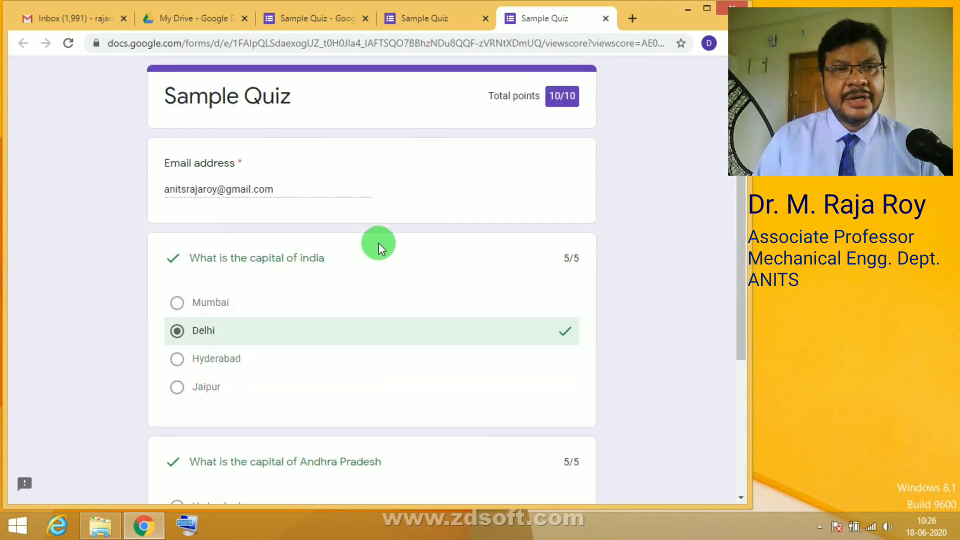